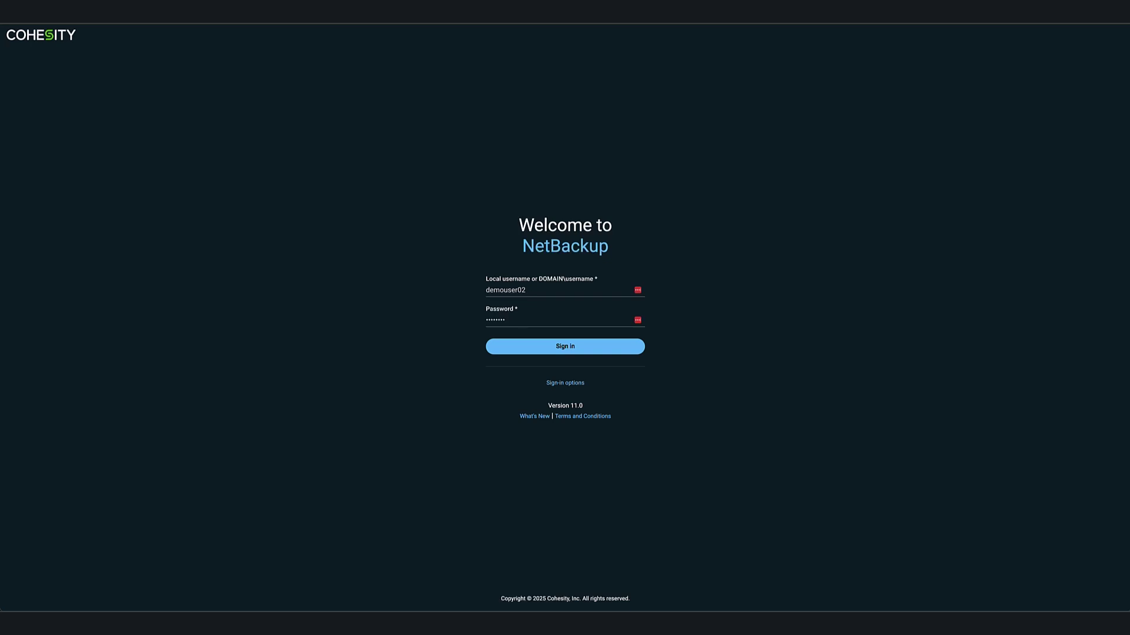
# Step: Submit the sign-in credentials, then fill the one-time password from the password manager and confirm it
pyautogui.click(611, 351)
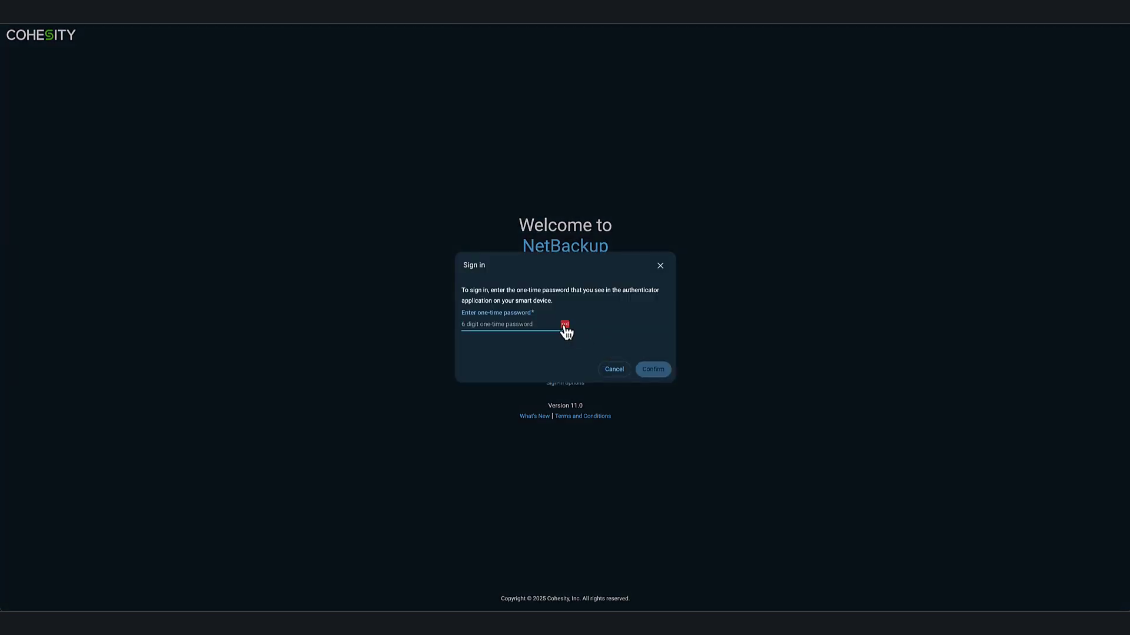
pyautogui.click(565, 325)
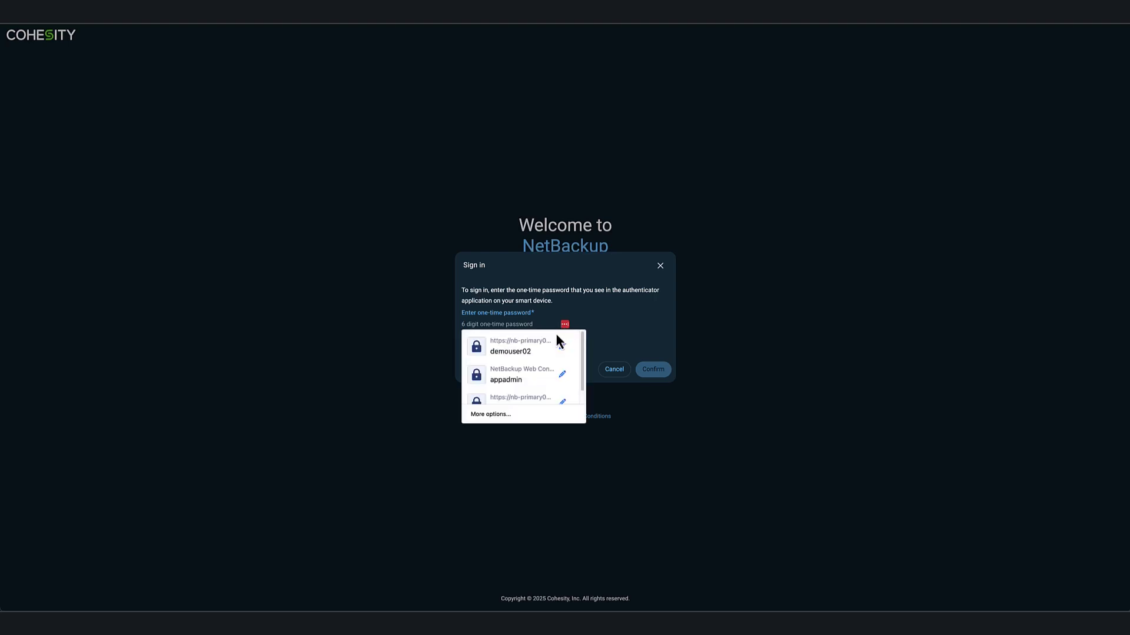
pyautogui.hotkey('ctrl', 'v')
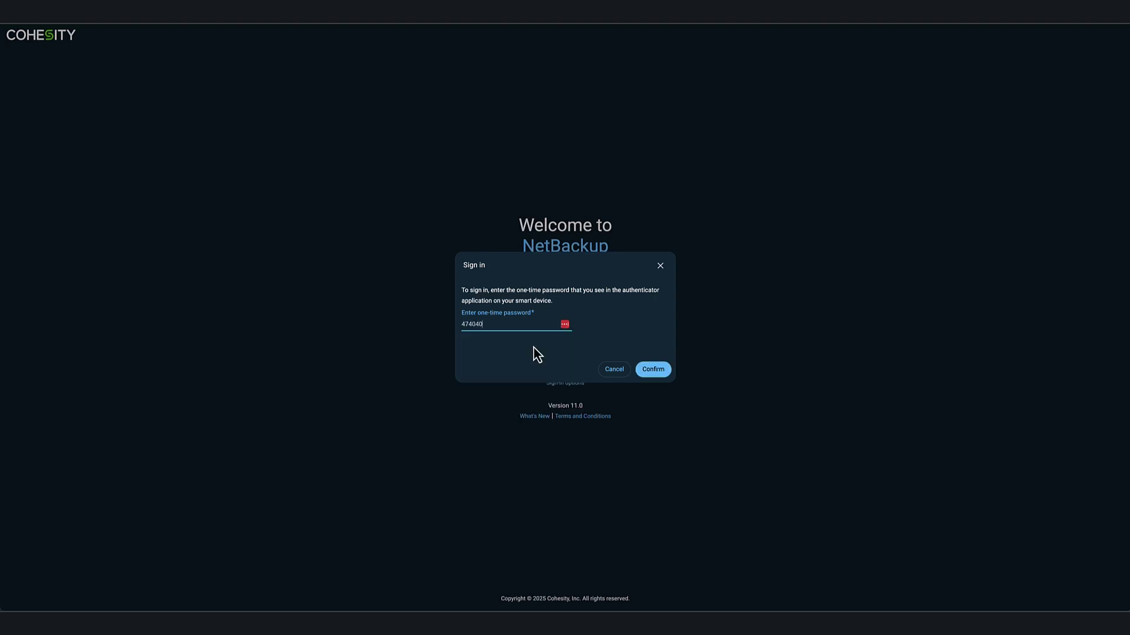
pyautogui.click(665, 371)
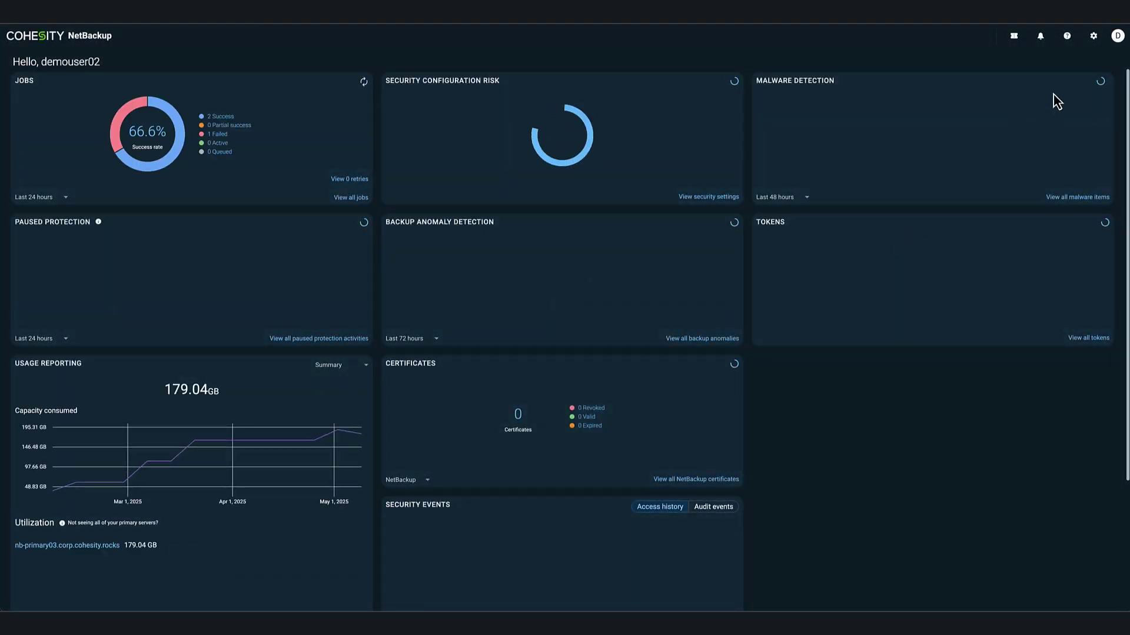
# Step: Open Configure multifactor authentication from the profile menu to see its Configured status
pyautogui.click(1118, 36)
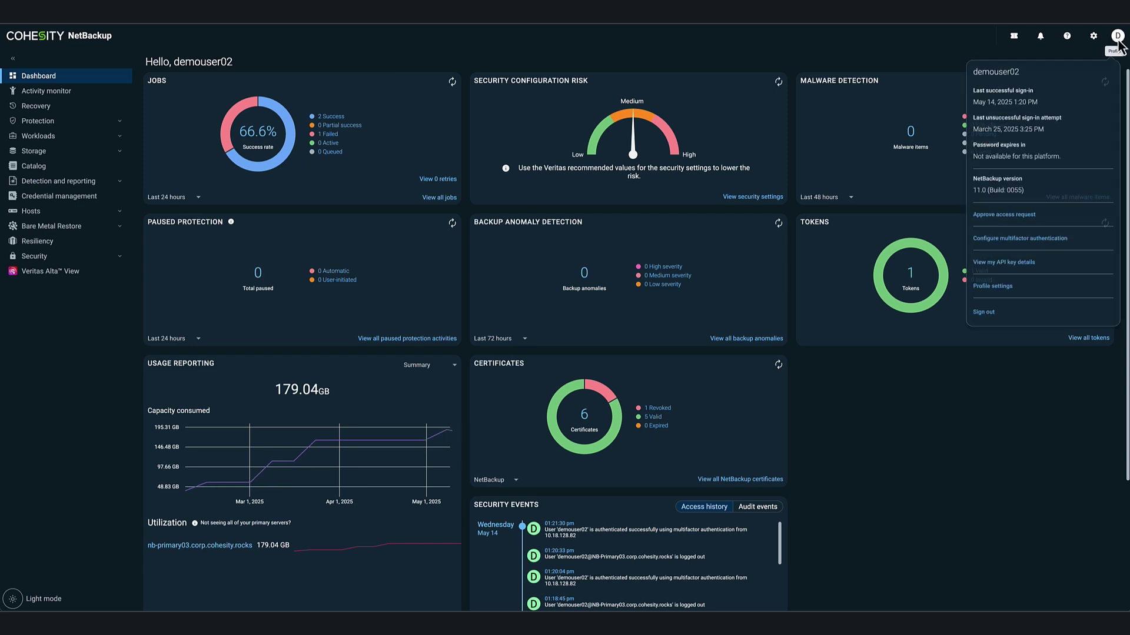
pyautogui.click(1016, 248)
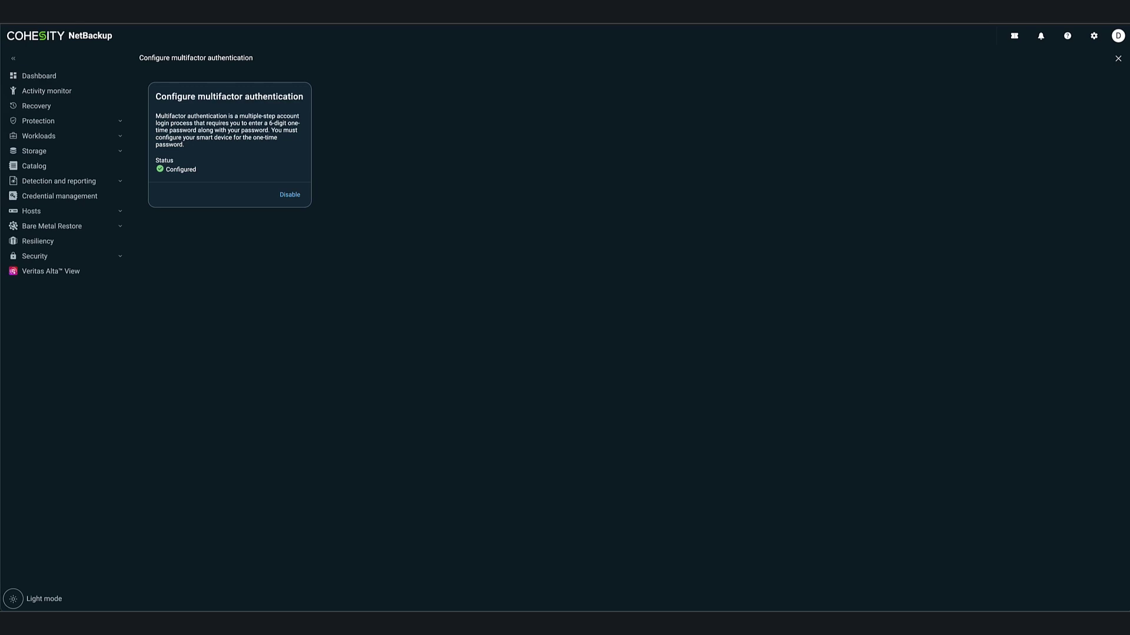
# Step: Open System anomaly detection configuration under Detection and reporting and expand the Risk engine-based anomaly detection options
pyautogui.click(91, 184)
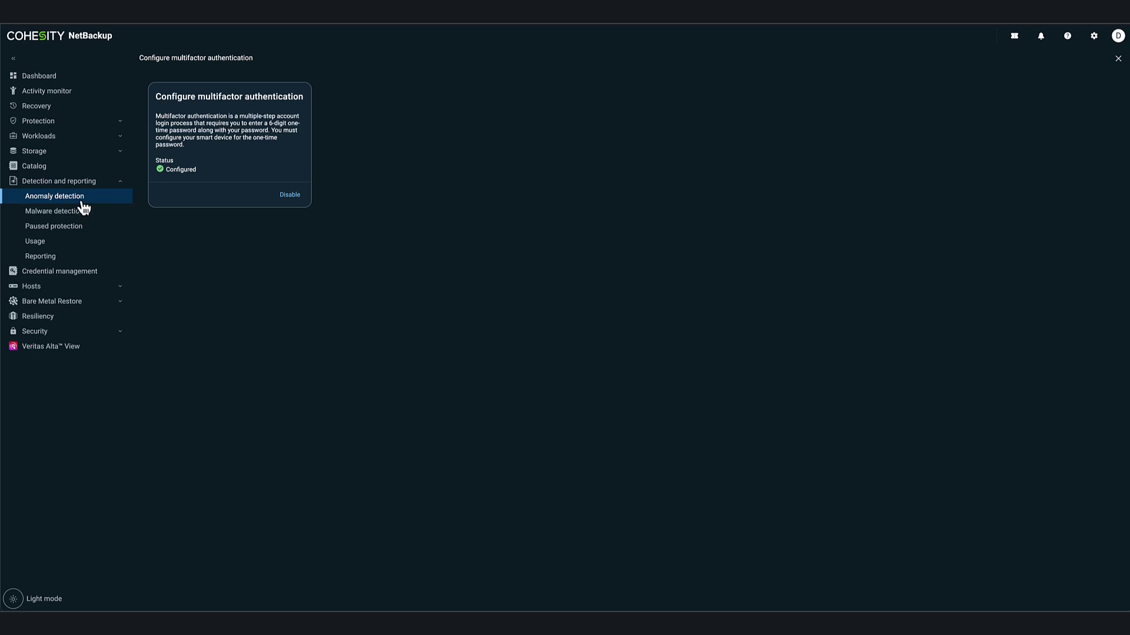
pyautogui.click(82, 202)
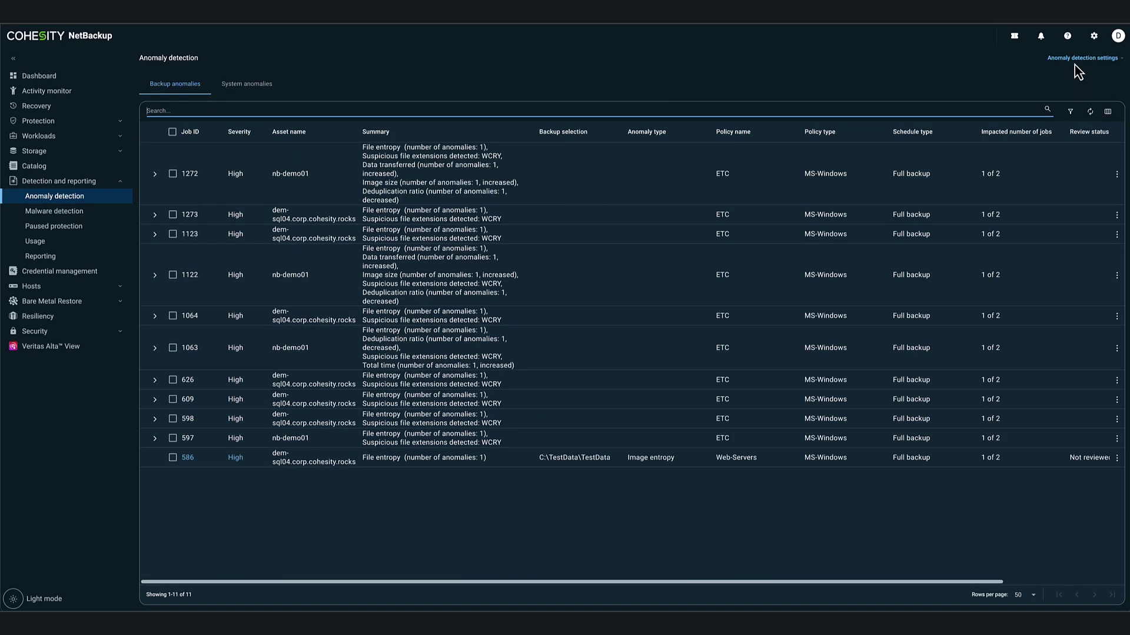
pyautogui.click(1075, 58)
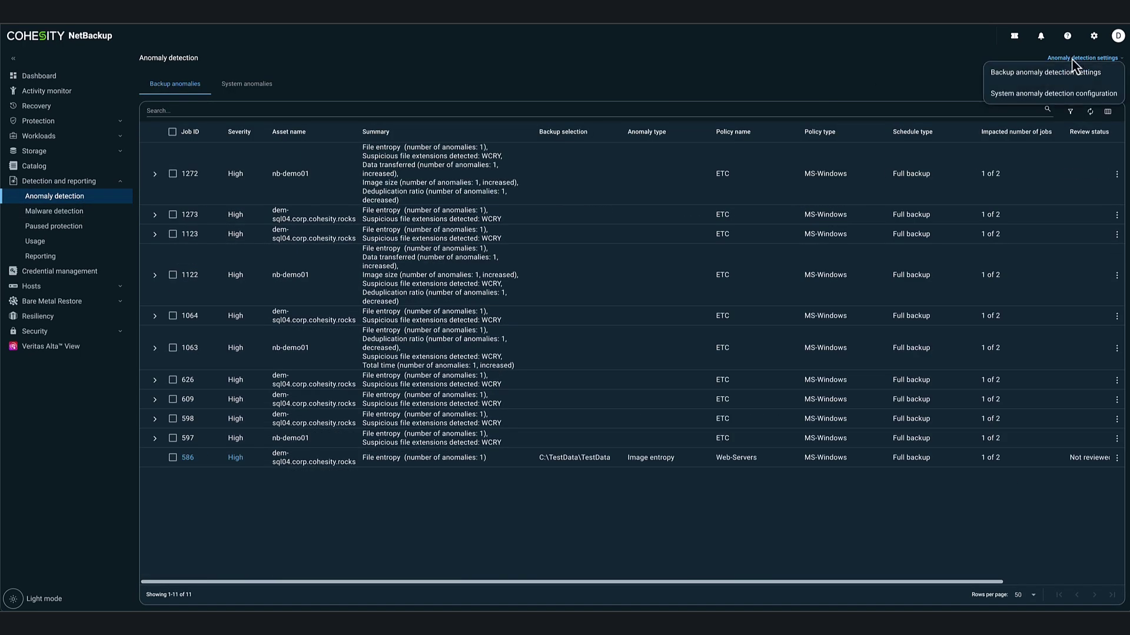
pyautogui.click(1050, 95)
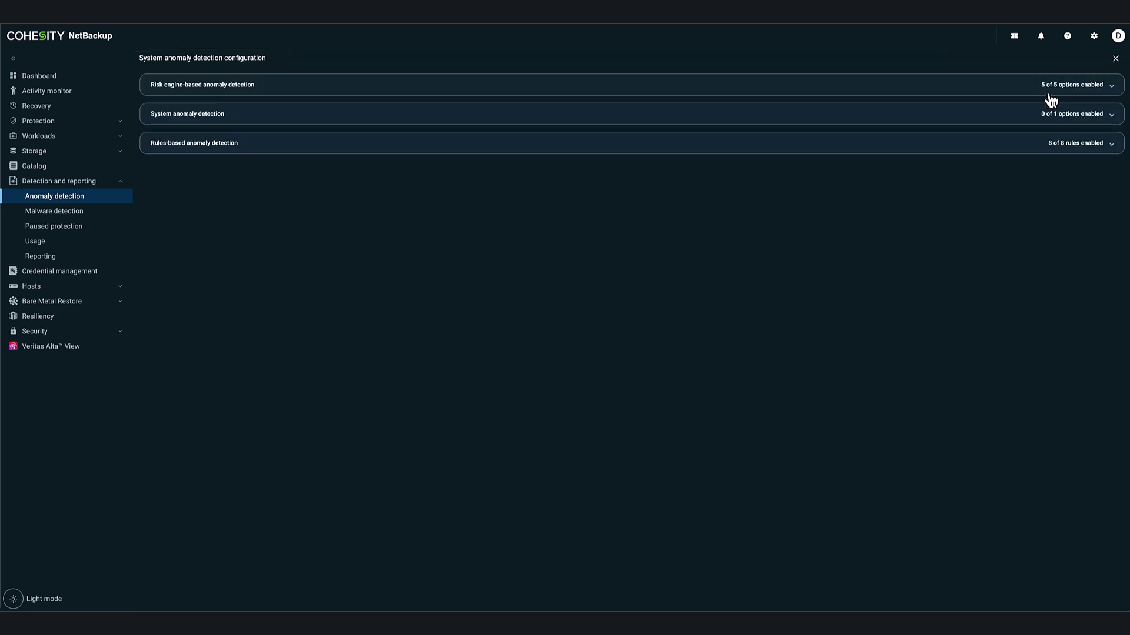
pyautogui.click(992, 90)
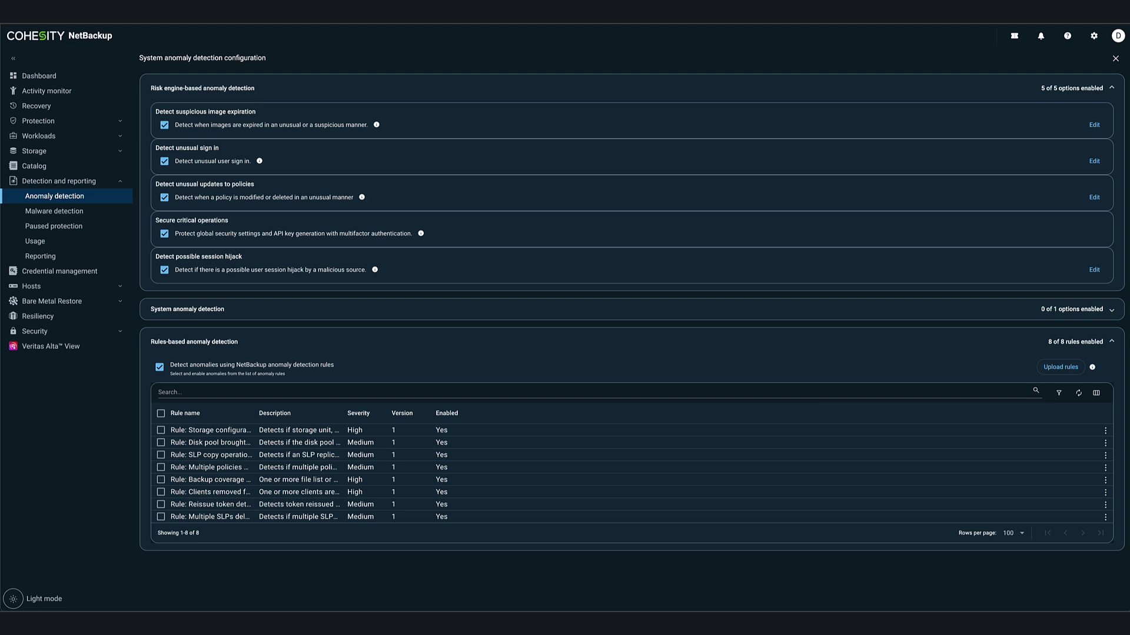
# Step: Expire the first backup image in the Catalog, creating pending approval ticket 15
pyautogui.click(66, 168)
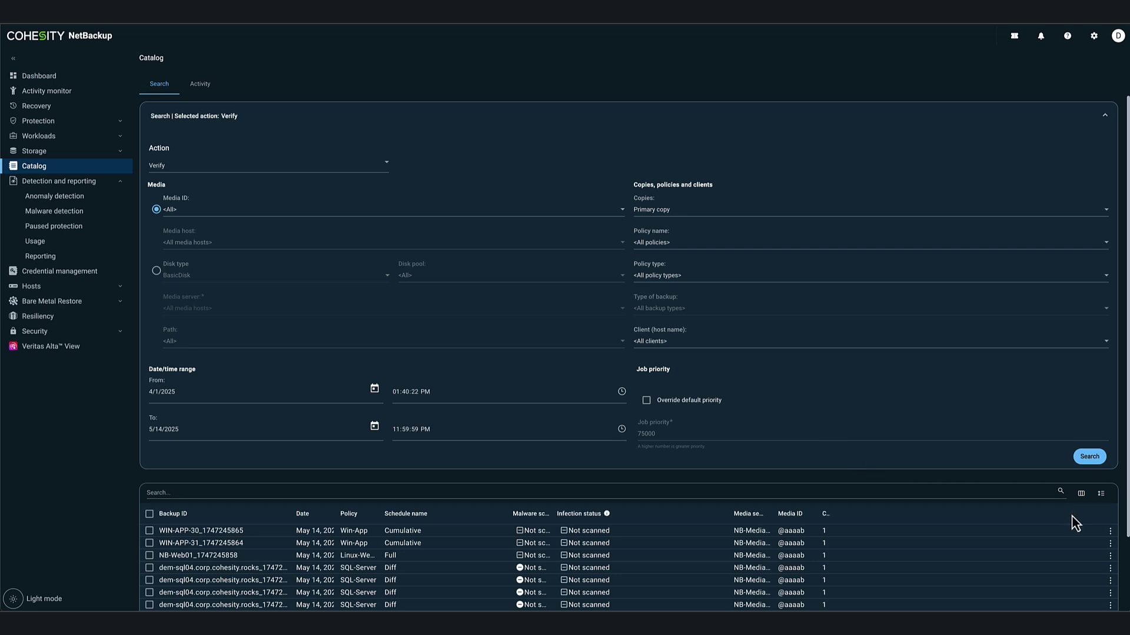
pyautogui.click(1110, 531)
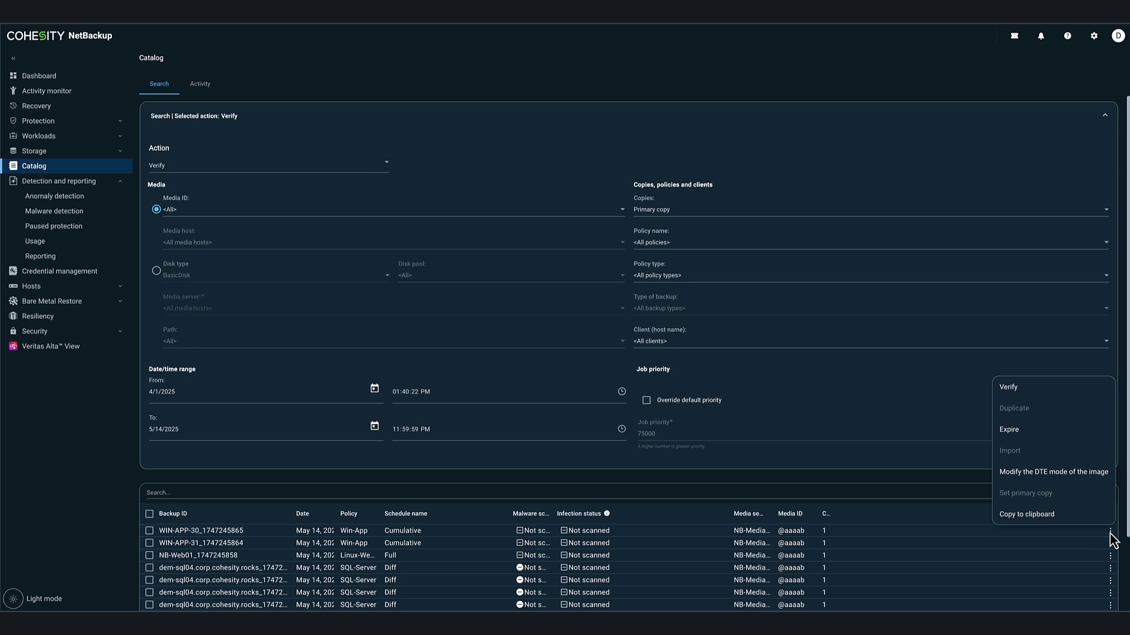
pyautogui.click(1037, 435)
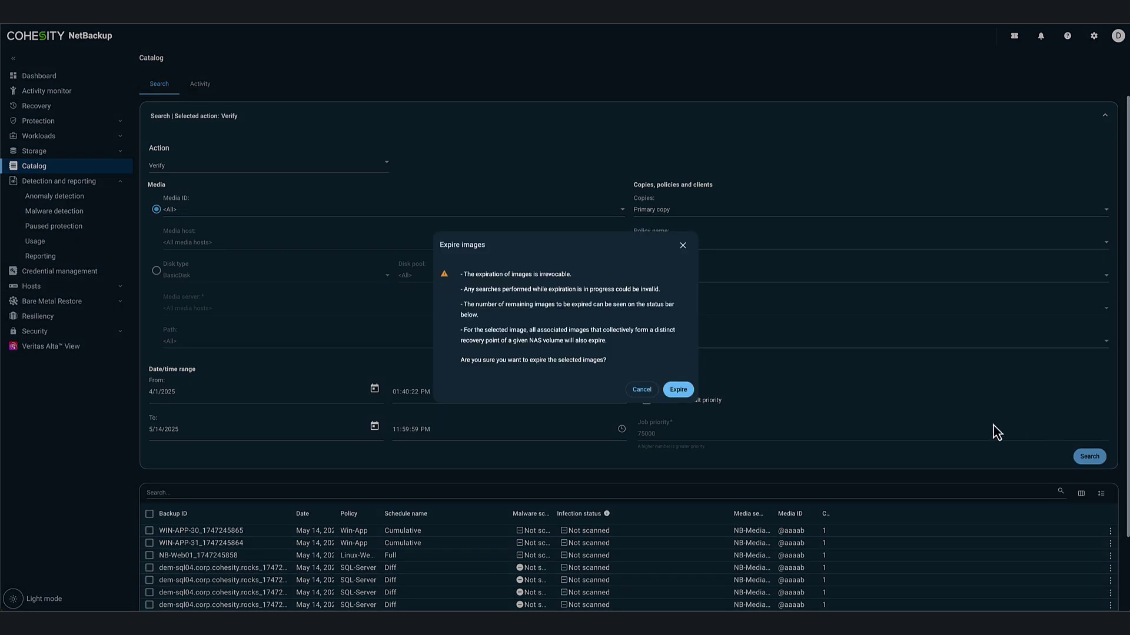
pyautogui.click(678, 390)
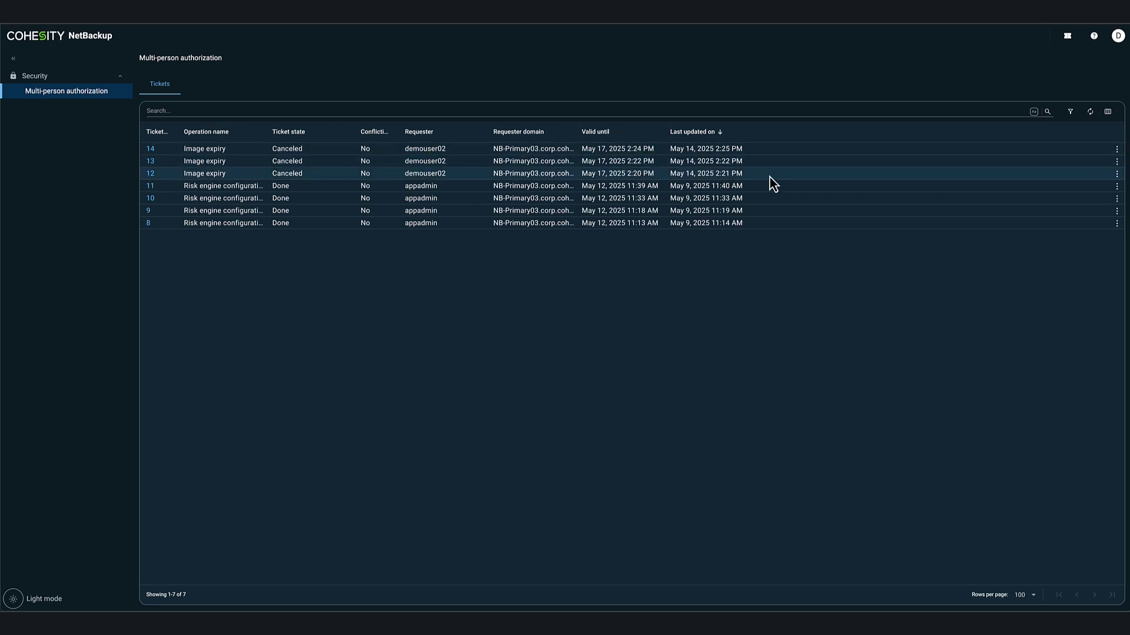
# Step: Review ticket 15 from the refreshed Tickets list, confirm ticket ID 15, and reject it
pyautogui.click(1092, 113)
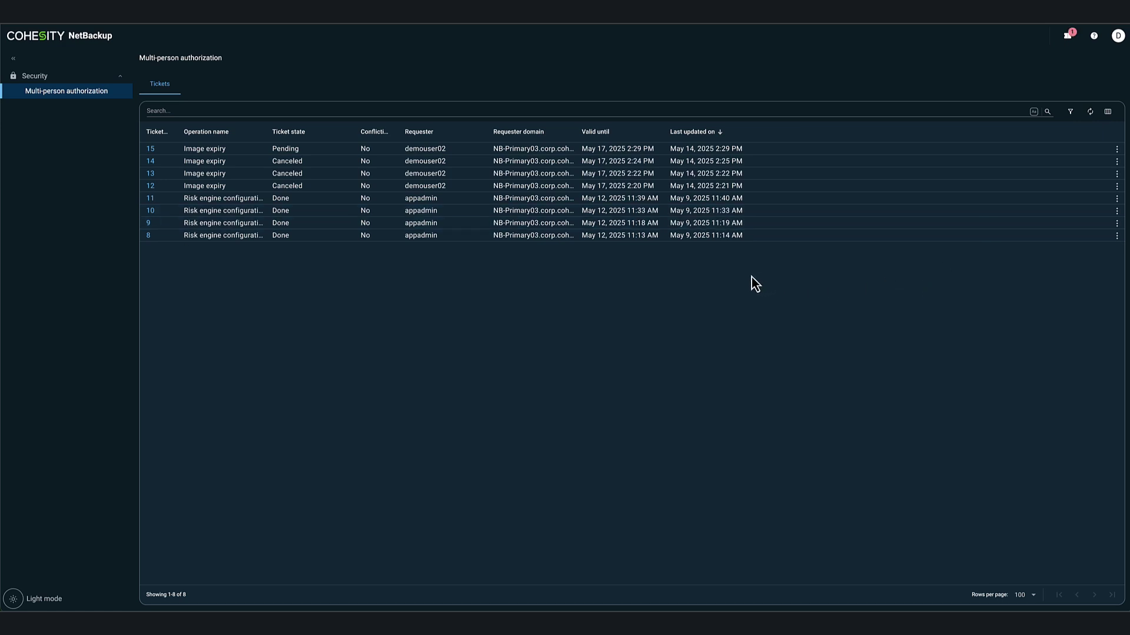
pyautogui.click(1117, 149)
pyautogui.click(1086, 209)
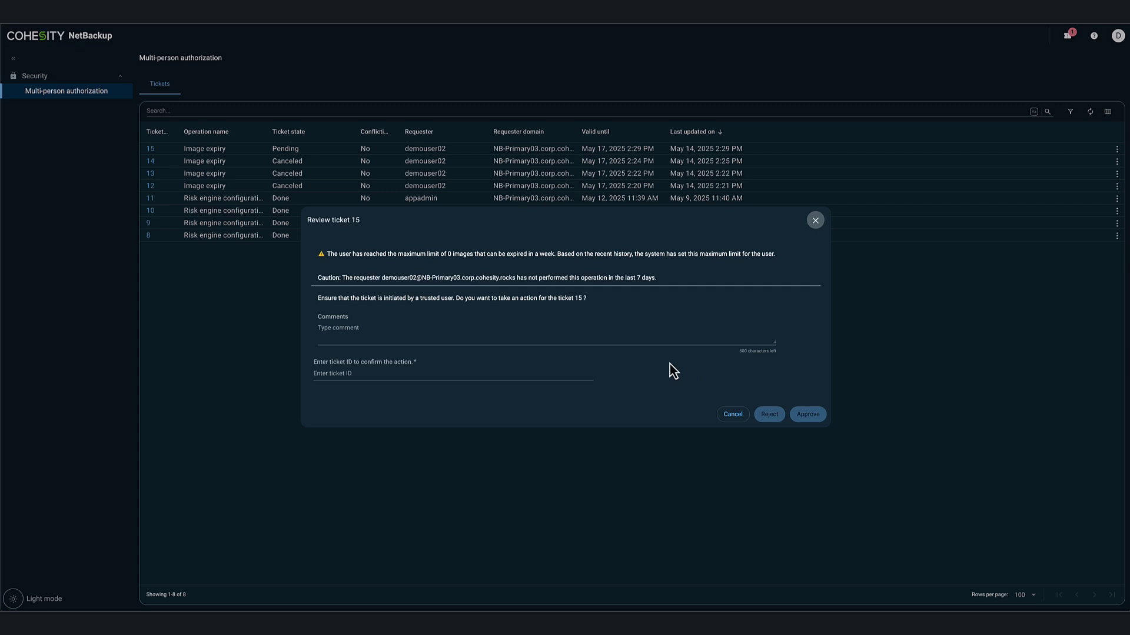
pyautogui.click(496, 372)
pyautogui.write('154')
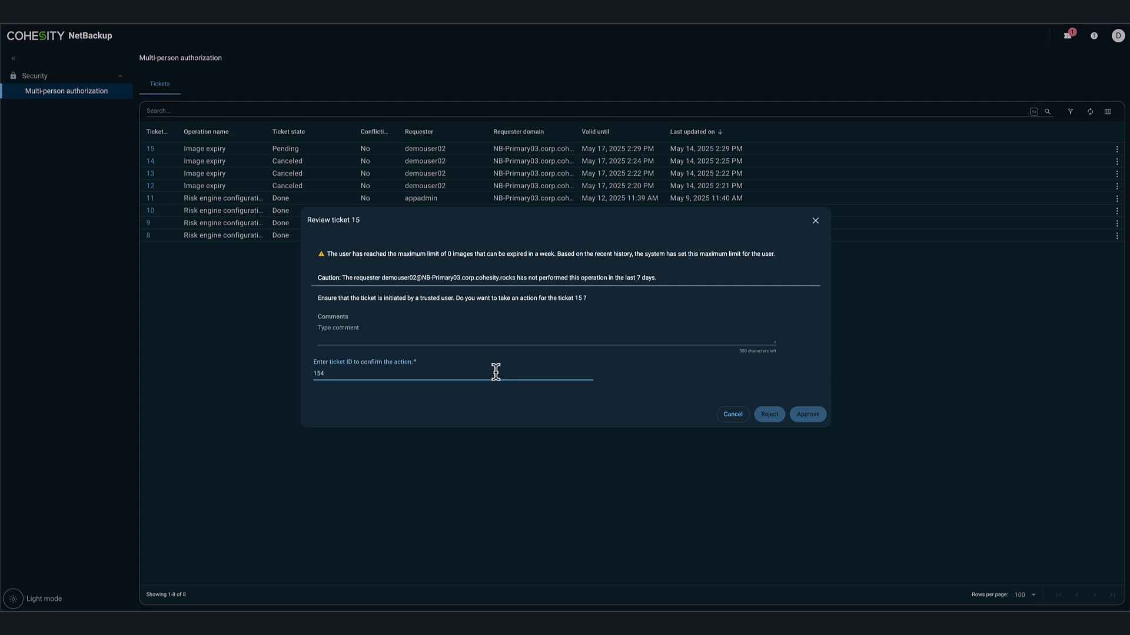
pyautogui.press('BackSpace')
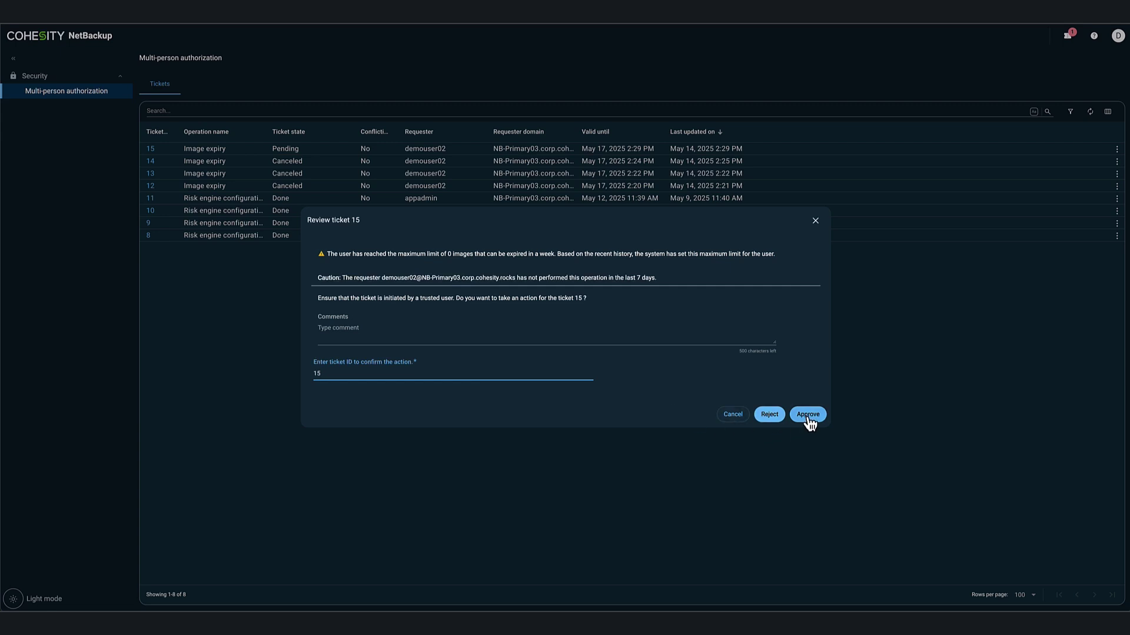
pyautogui.click(780, 415)
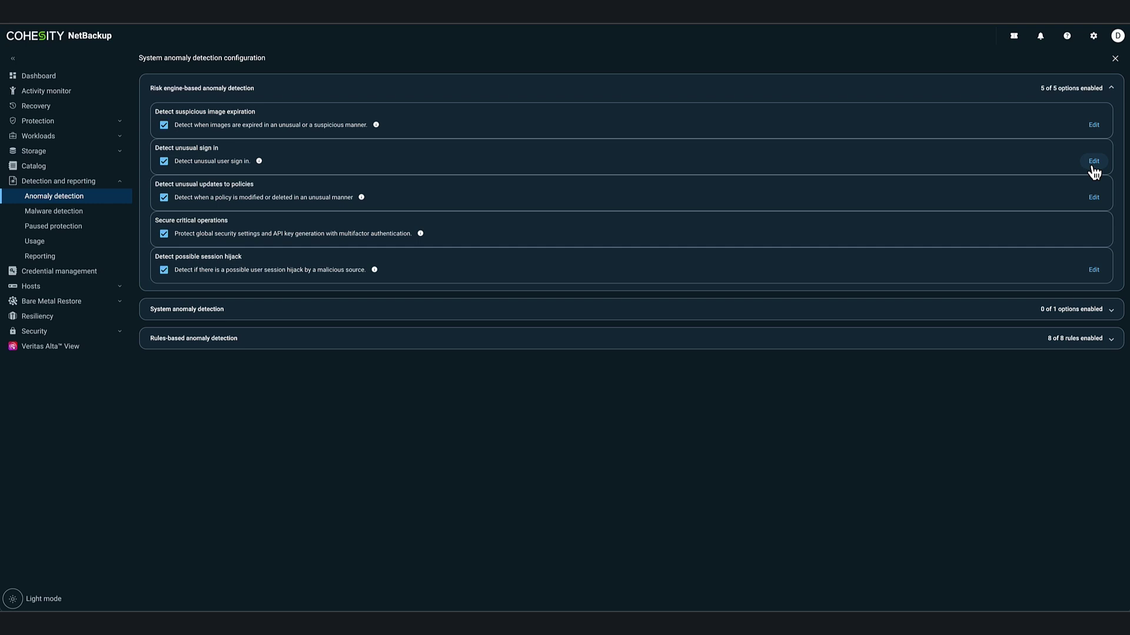
# Step: Show the Detect unusual sign in settings and bring the InPrivate sign-in window on screen
pyautogui.click(1093, 161)
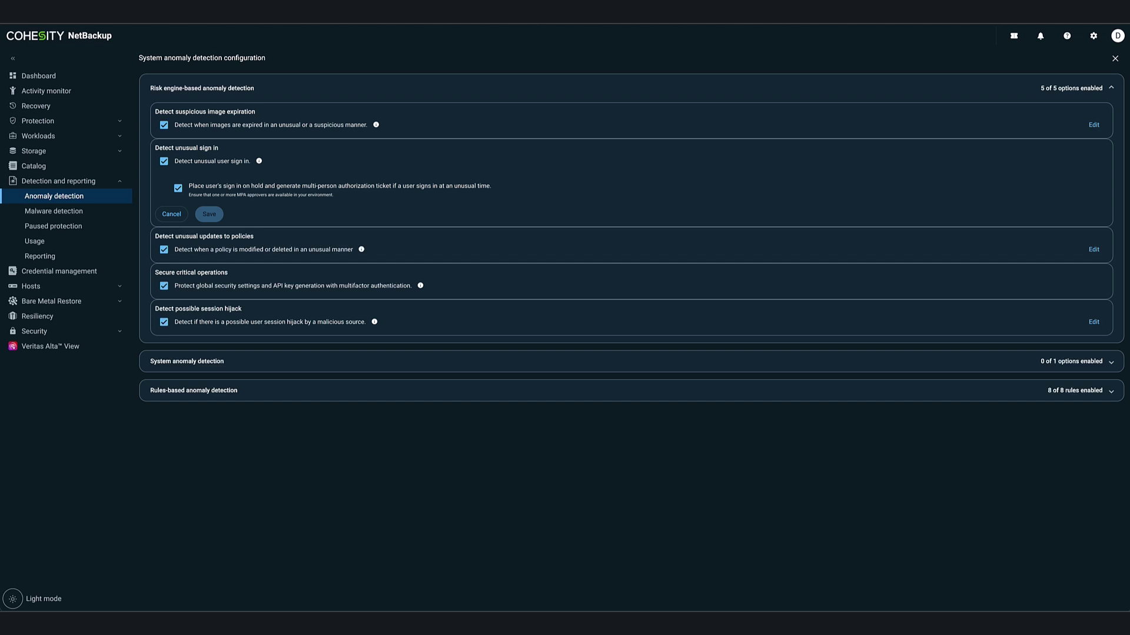
pyautogui.moveTo(1129, 218); pyautogui.dragTo(559, 88)
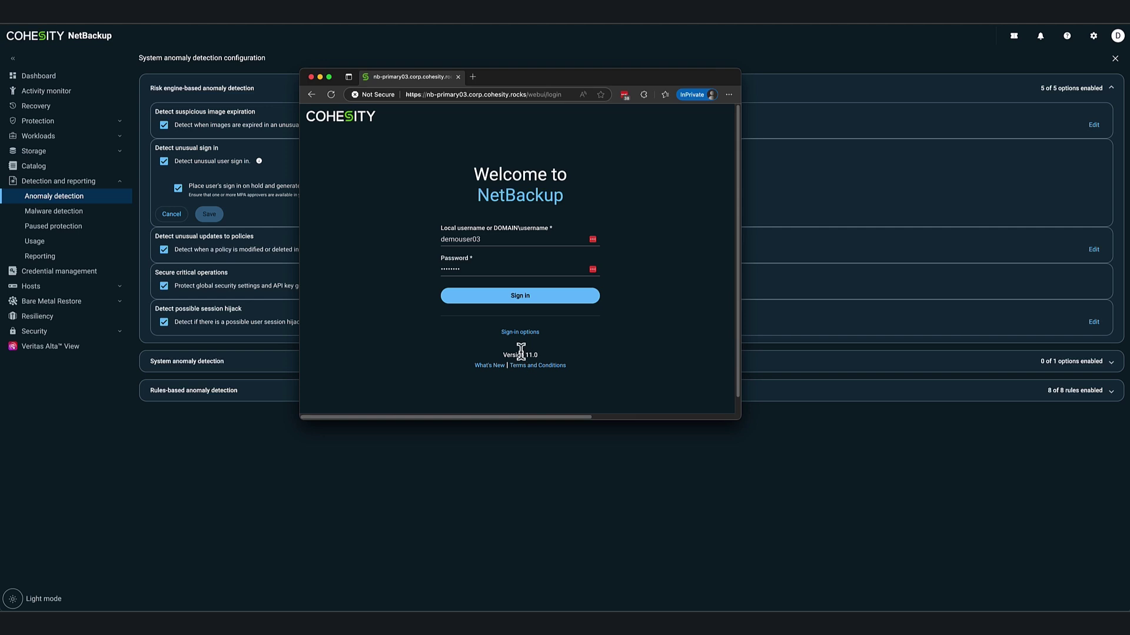
# Step: Sign in as the second user, held as pending ticket 36, then close the InPrivate window
pyautogui.click(571, 302)
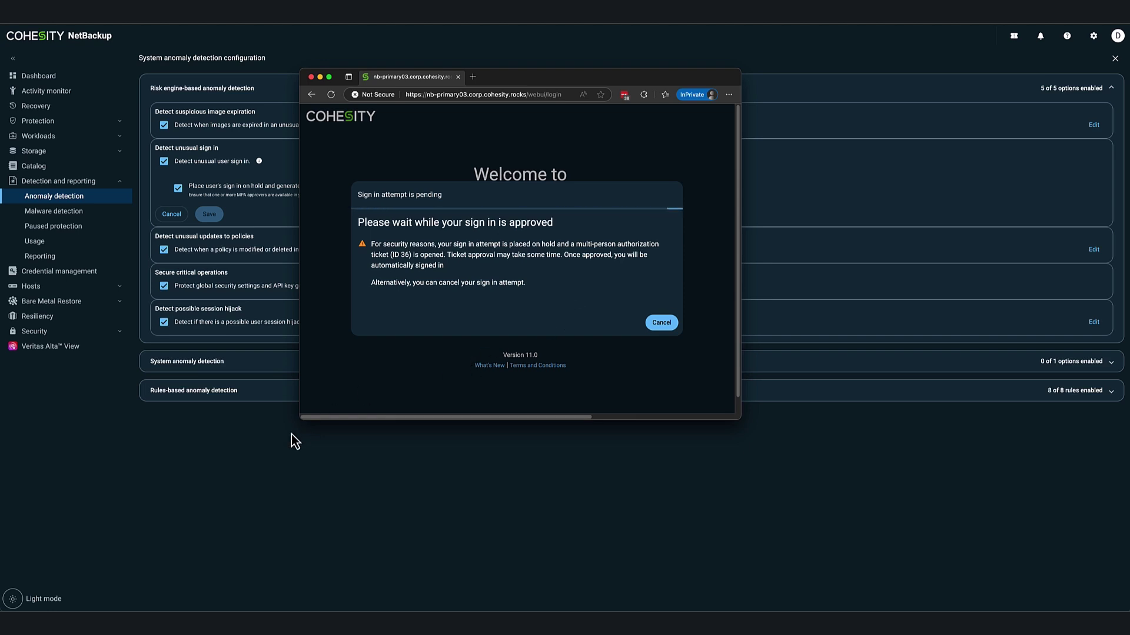
pyautogui.click(267, 440)
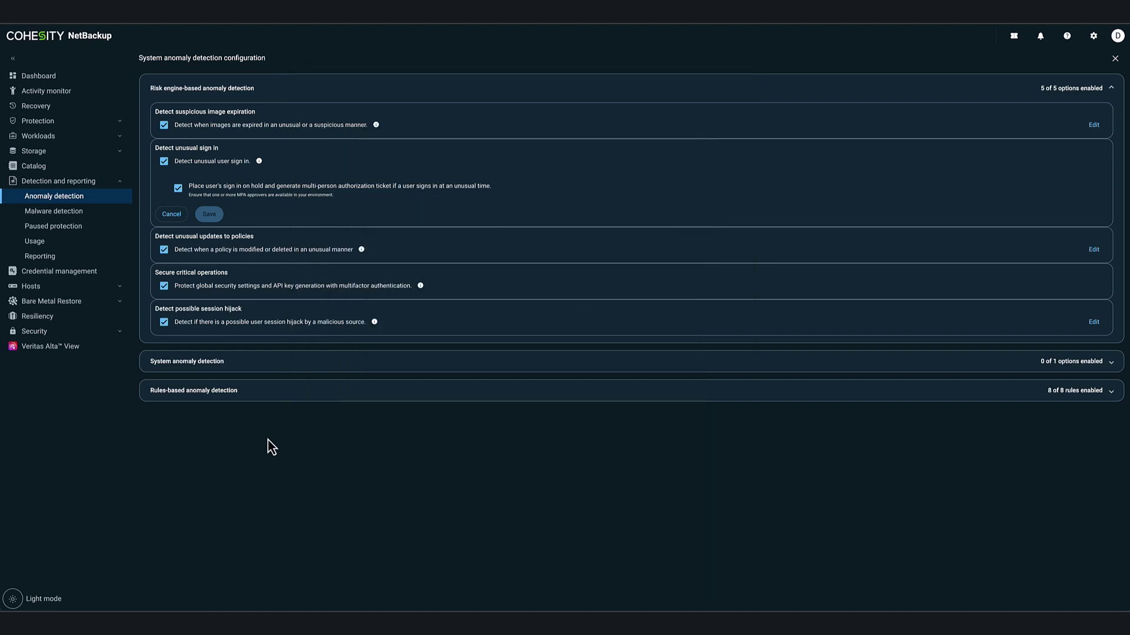
# Step: From the ticket alerts, open the approval tickets list, enter ticket ID 36, and approve it
pyautogui.click(1013, 36)
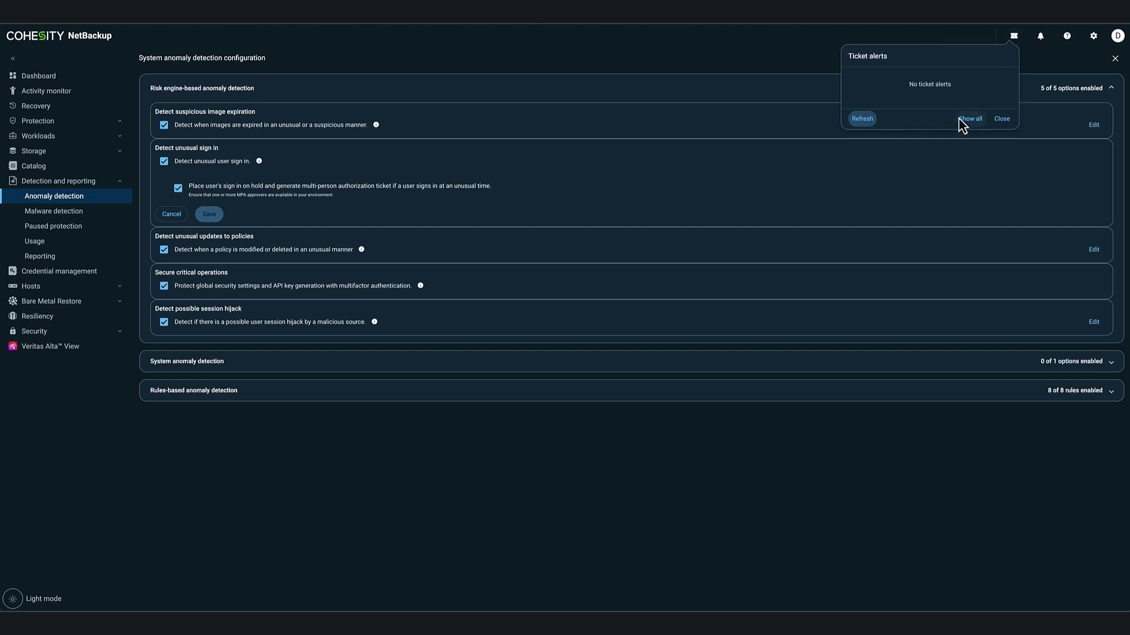
pyautogui.click(959, 119)
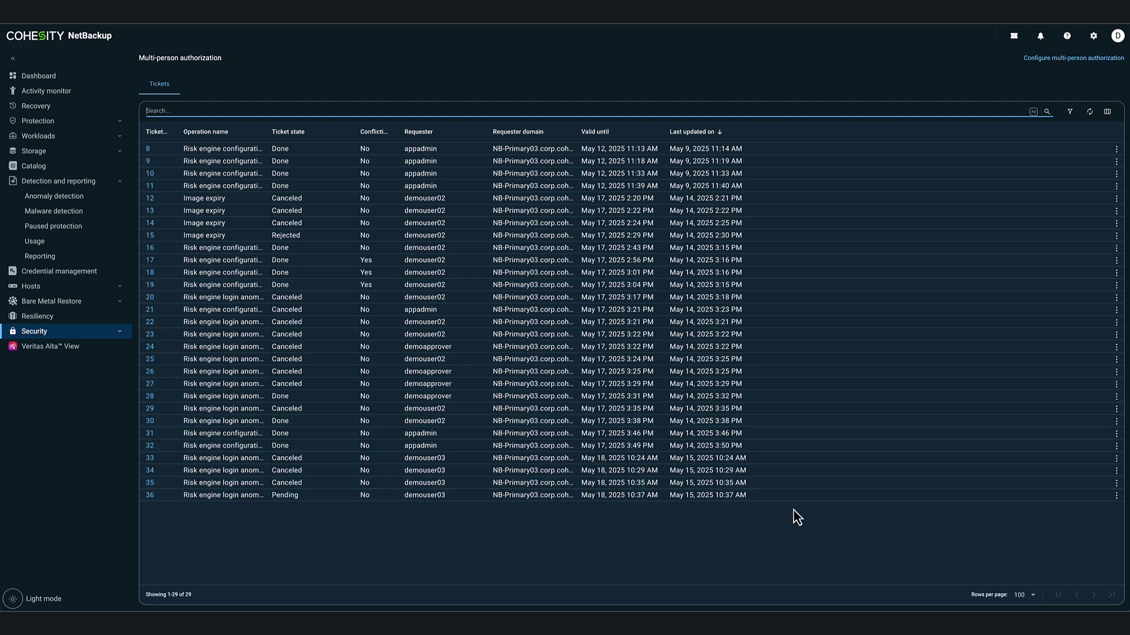
pyautogui.click(1116, 495)
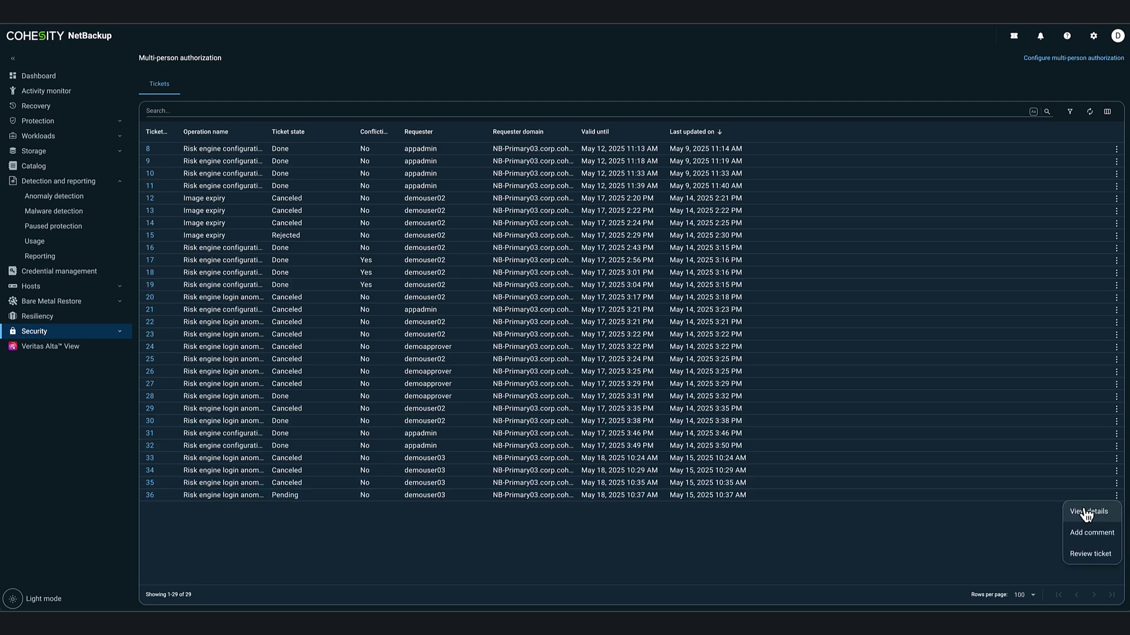
pyautogui.click(1082, 553)
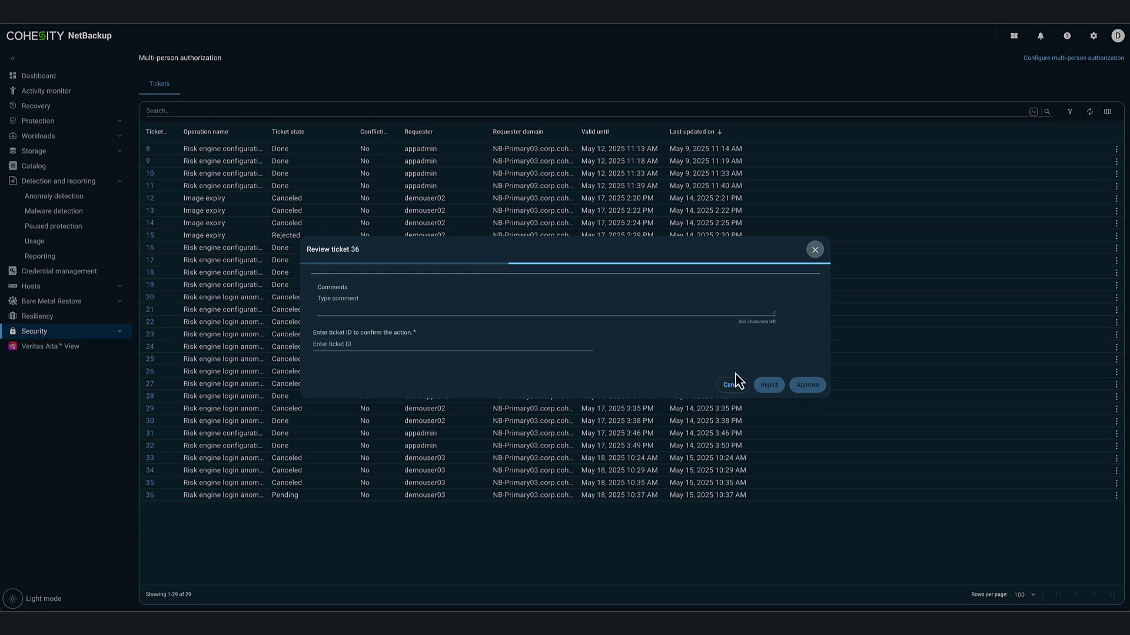
pyautogui.click(549, 353)
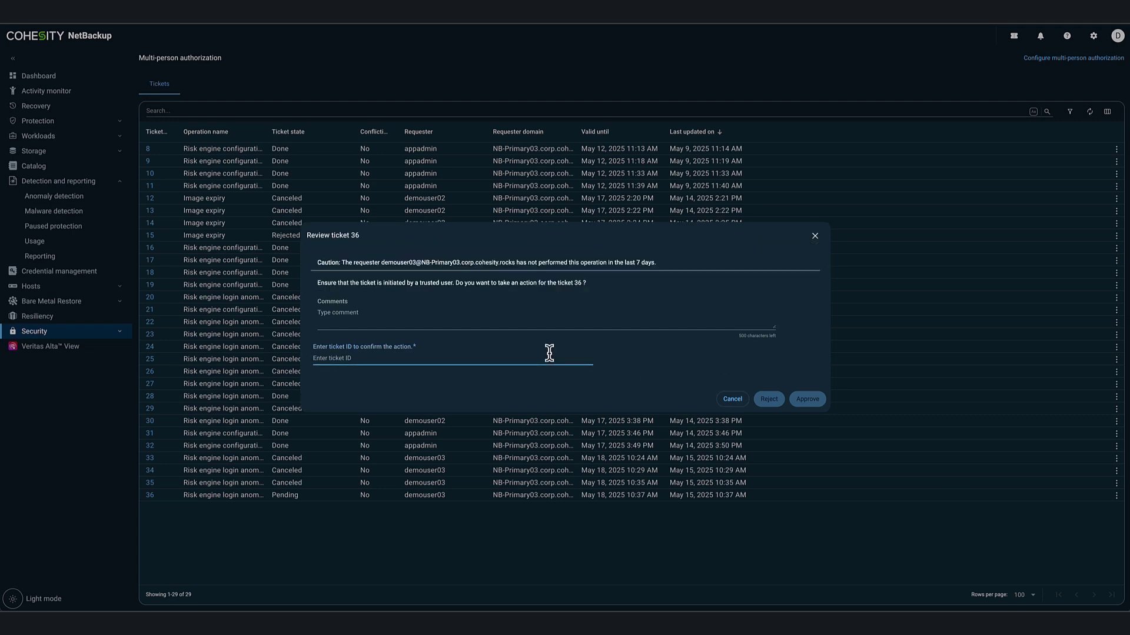
pyautogui.write('36')
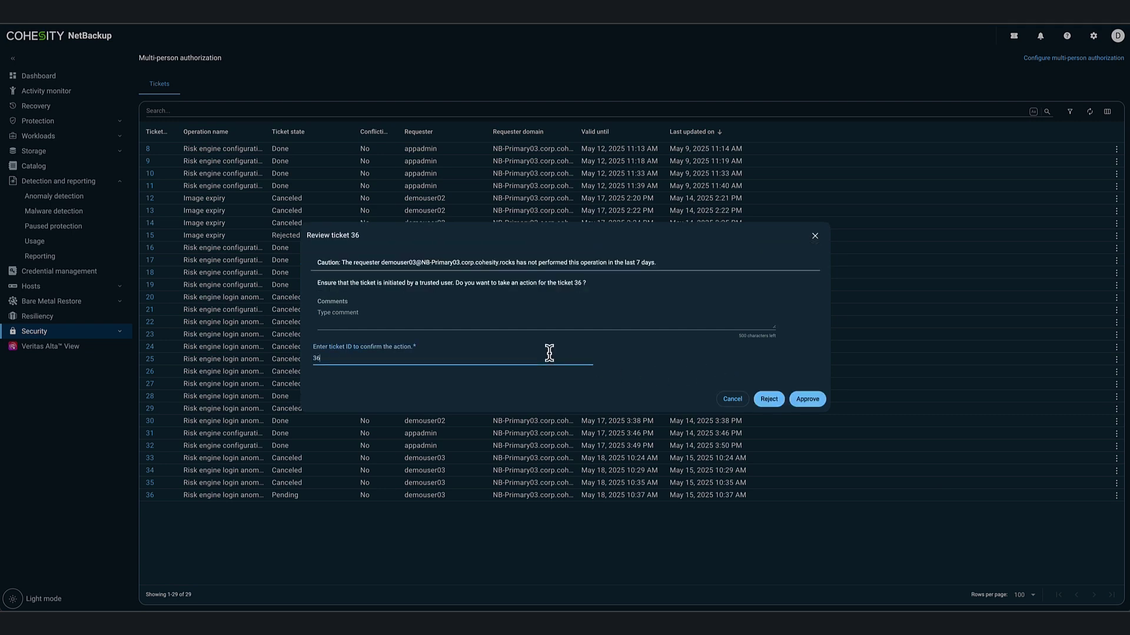
pyautogui.click(807, 399)
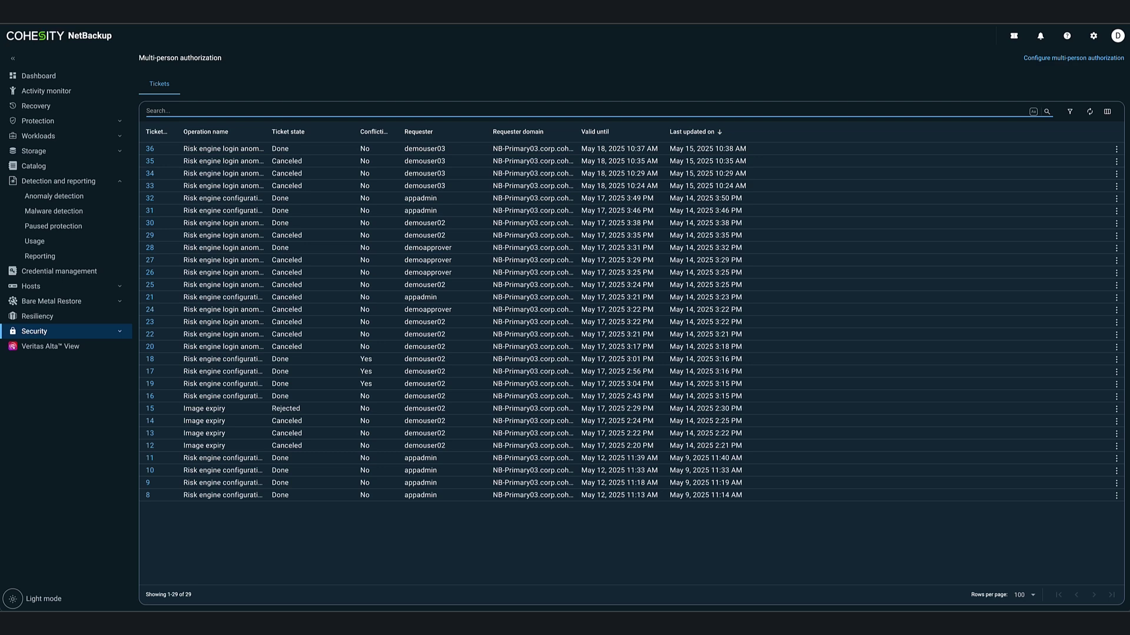
# Step: Reopen the risk engine-based anomaly options and edit Unusual policy updates to show its ticket setting
pyautogui.click(77, 198)
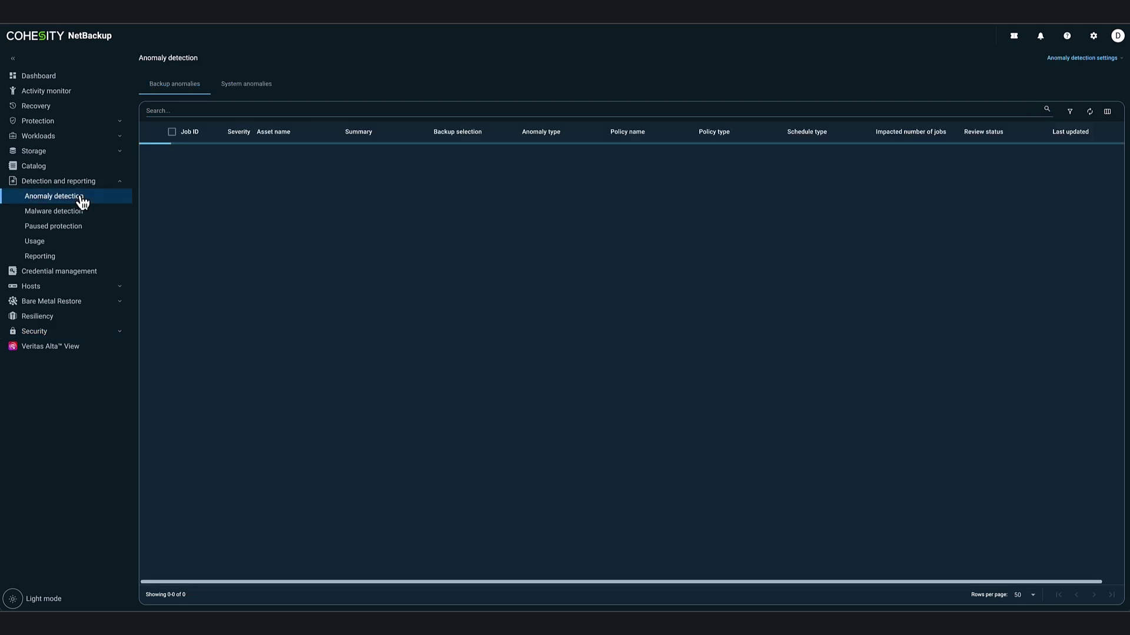
pyautogui.click(1070, 59)
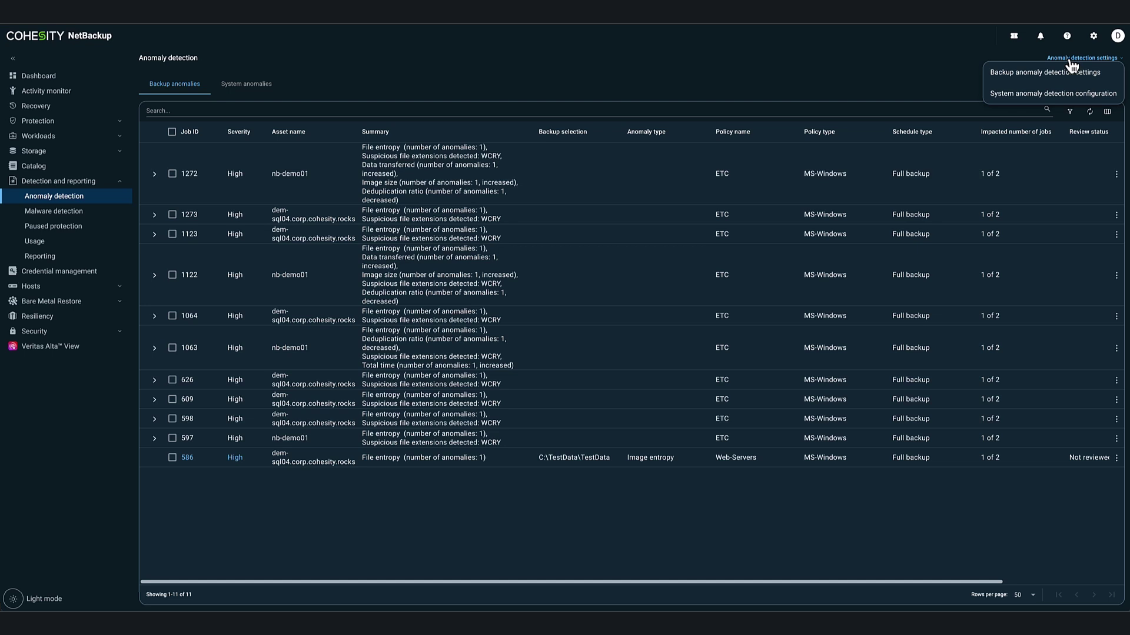
pyautogui.click(1048, 95)
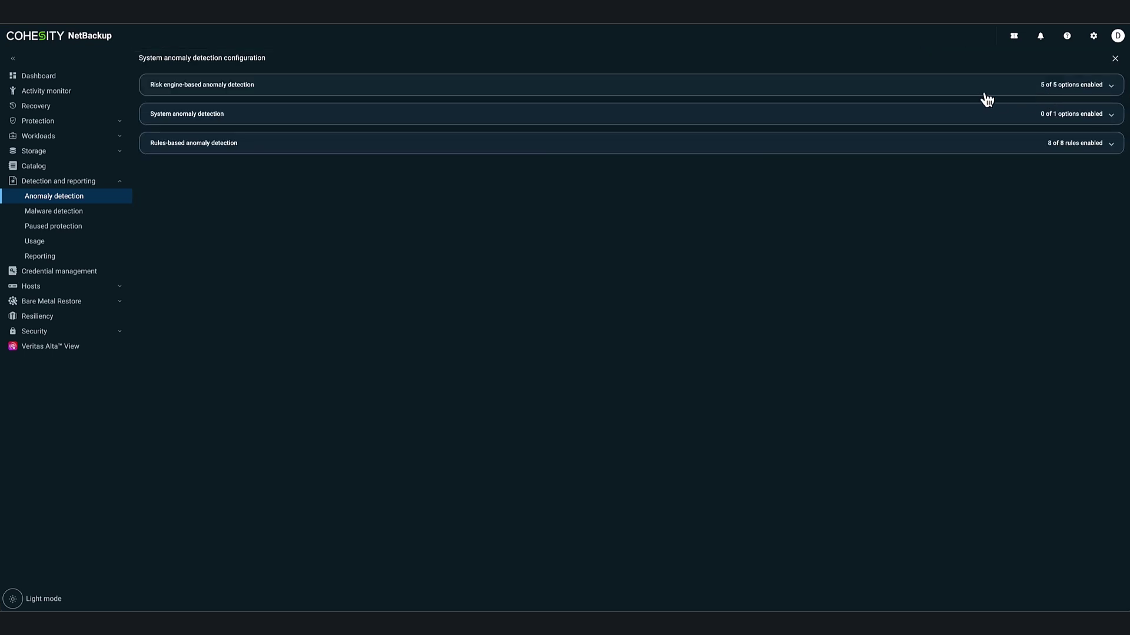
pyautogui.click(980, 89)
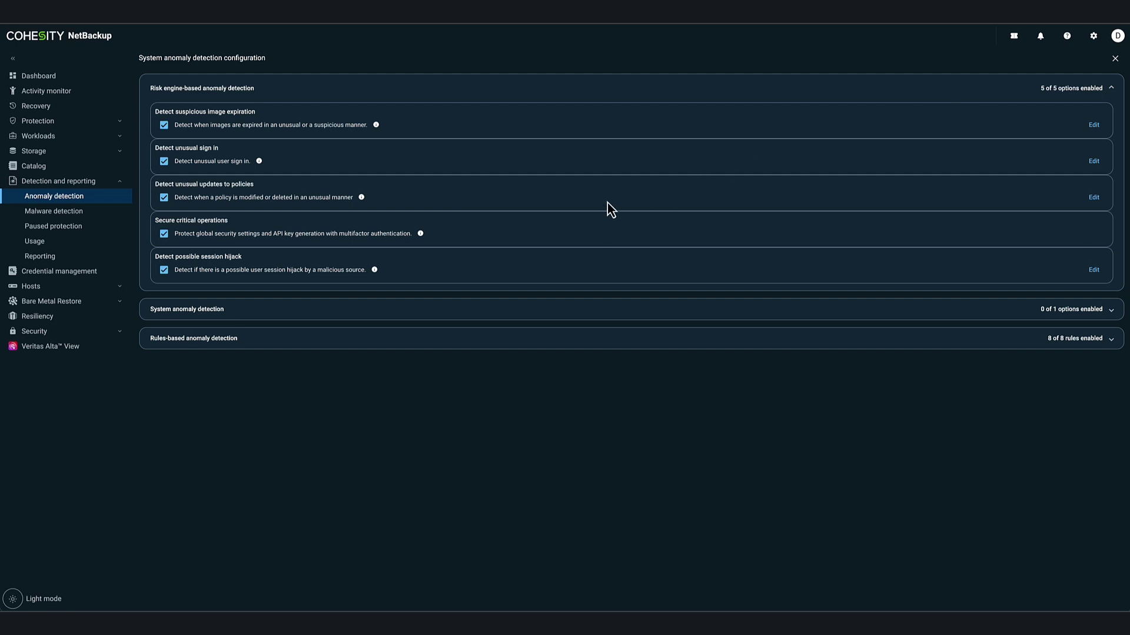
pyautogui.click(1093, 197)
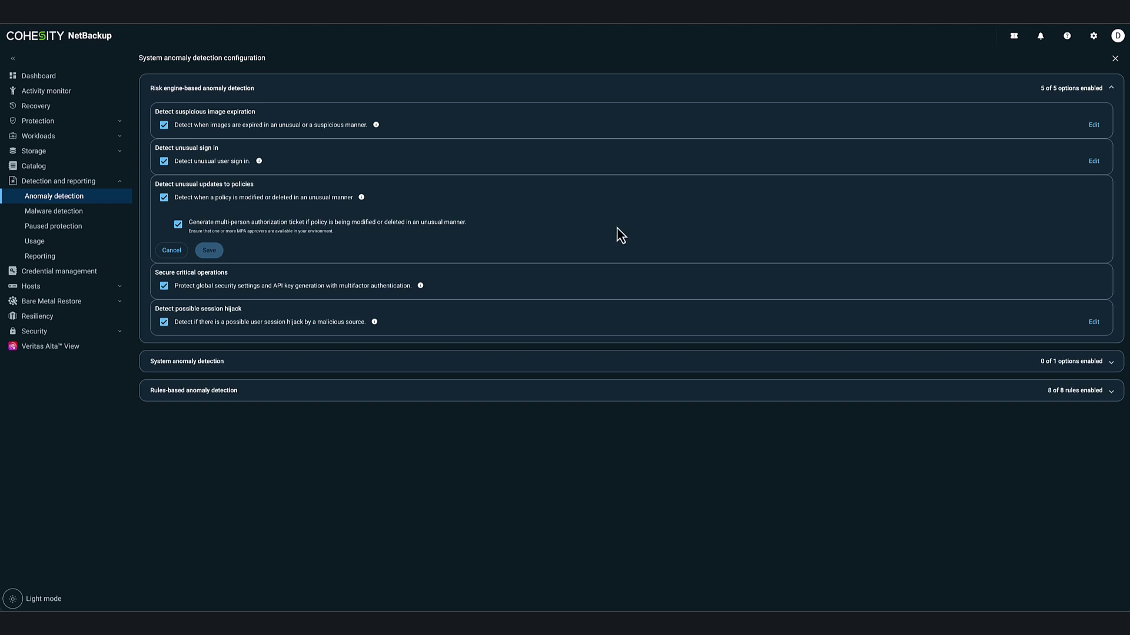
# Step: Enable granular recovery in the ETC policy and save, creating pending approval ticket 37
pyautogui.click(86, 122)
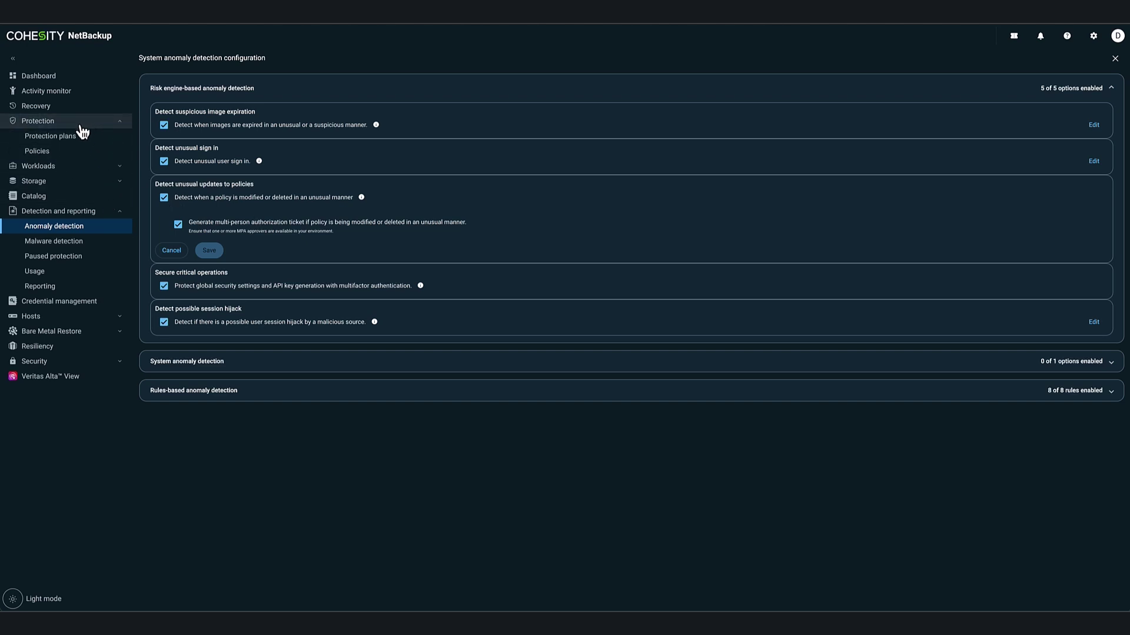
pyautogui.click(53, 155)
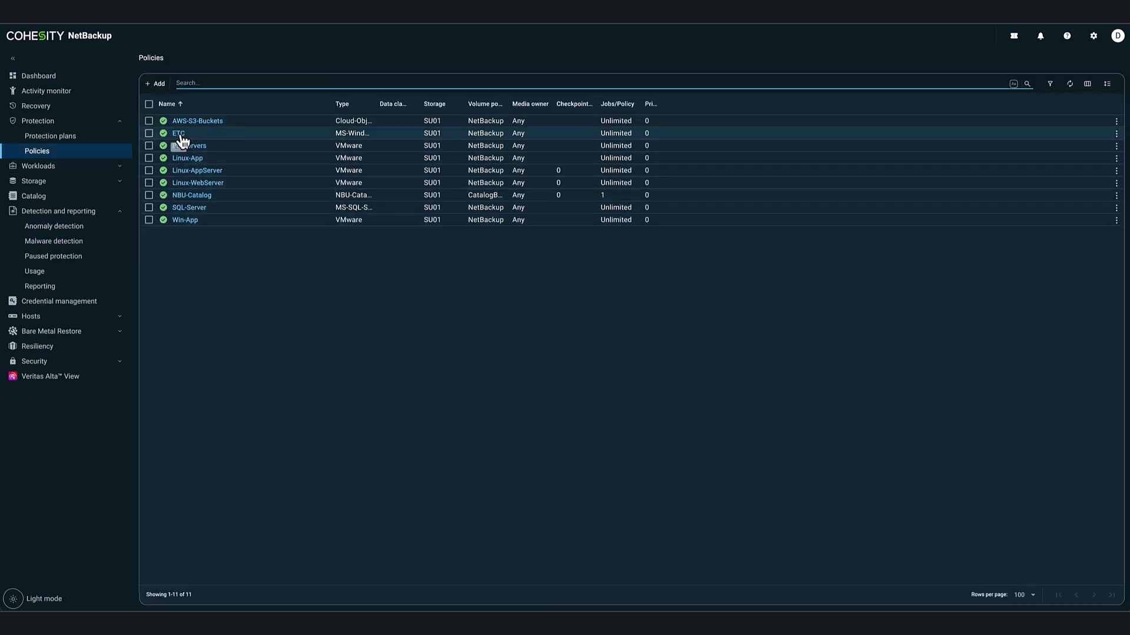
pyautogui.click(149, 135)
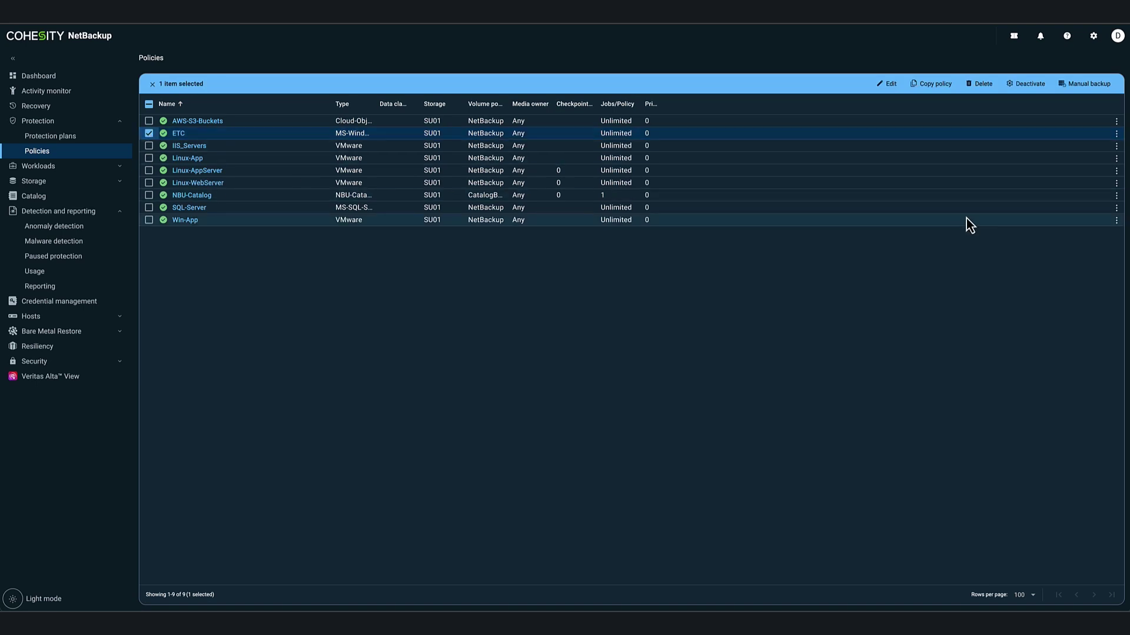
pyautogui.click(888, 84)
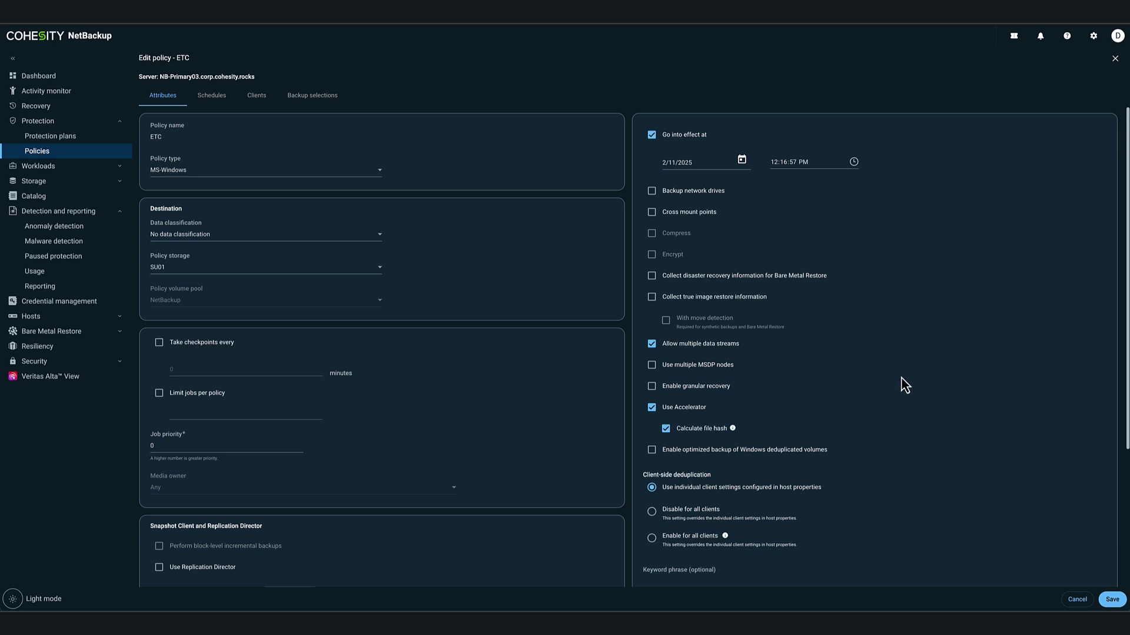
pyautogui.click(654, 388)
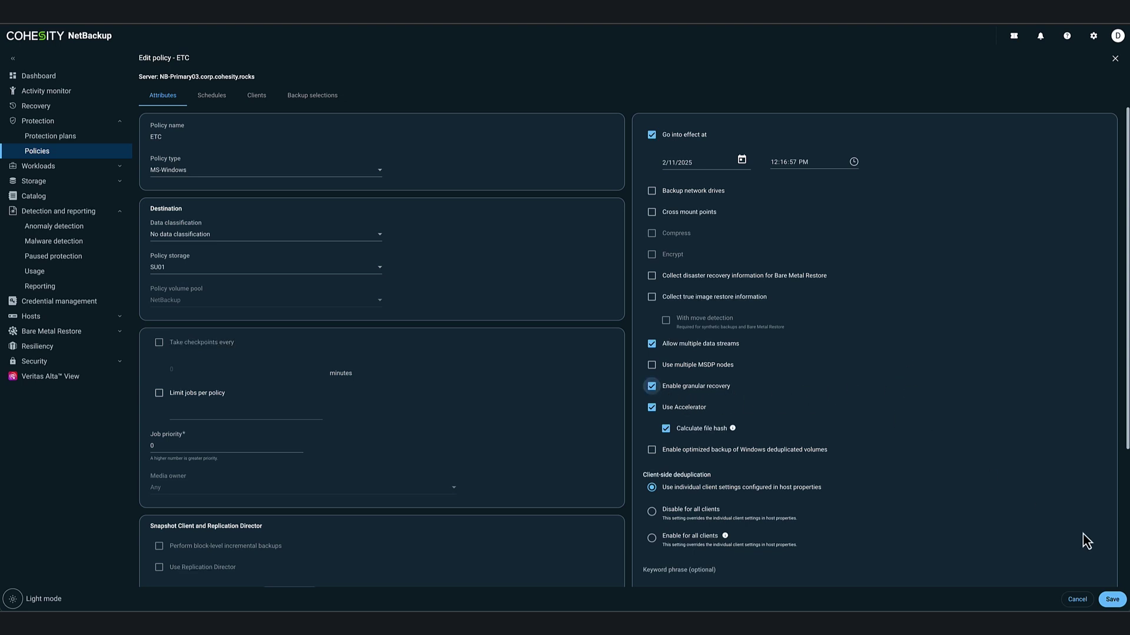
pyautogui.click(1111, 599)
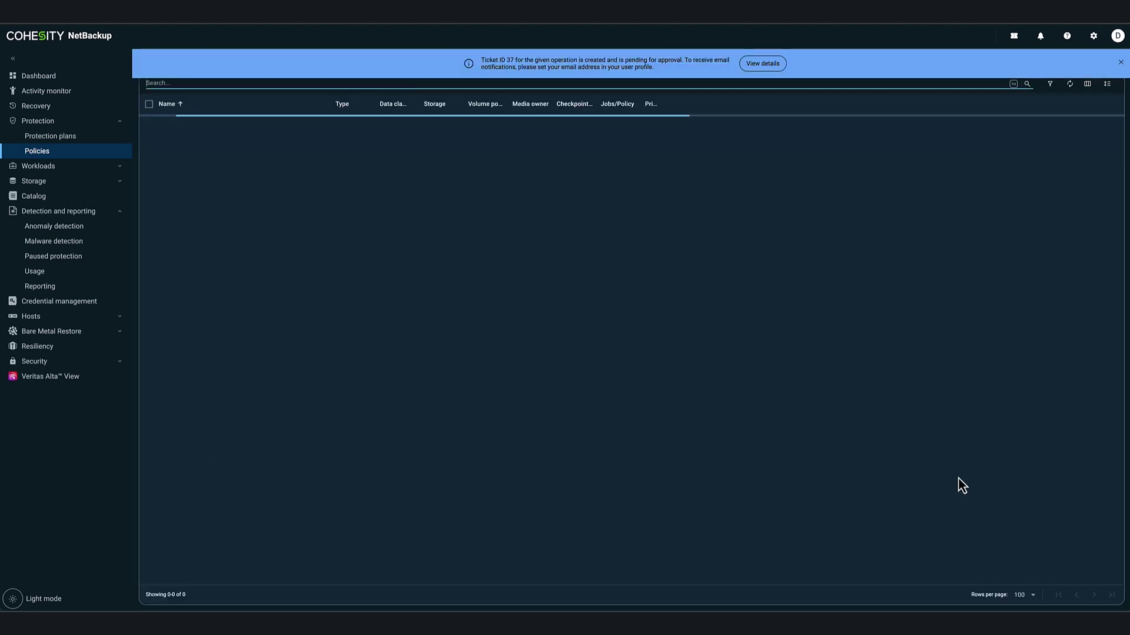
# Step: Open ticket 37's details to review its Pending, Approved, Scheduled and Done activity entries
pyautogui.click(760, 65)
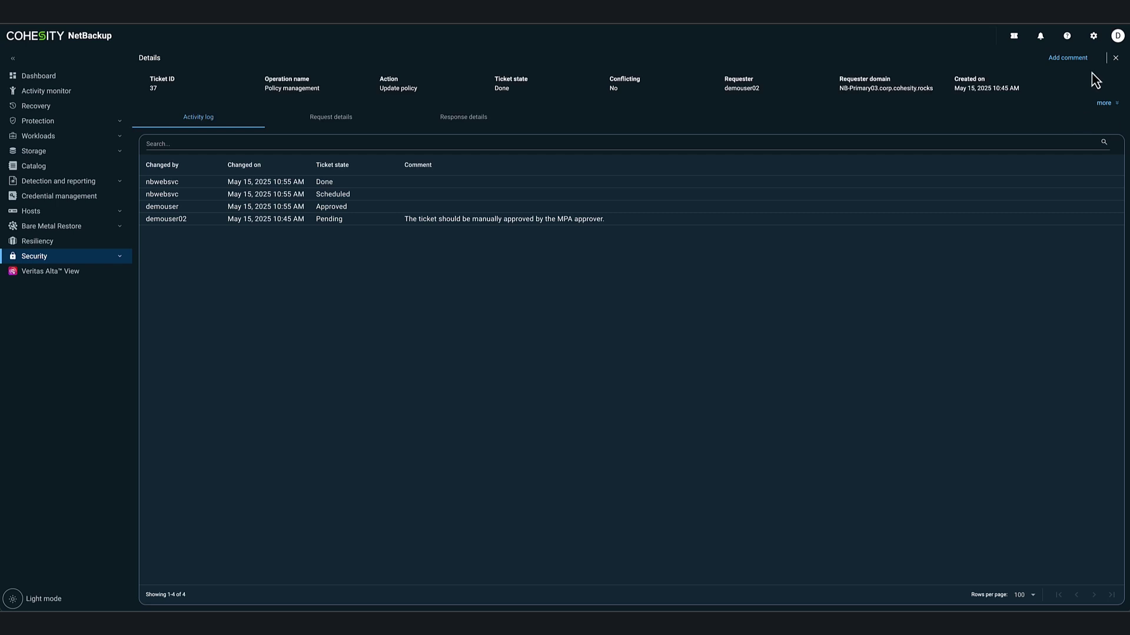
# Step: Turn off automatic host ID to host name mapping in Global security's Secure communication settings
pyautogui.click(1093, 36)
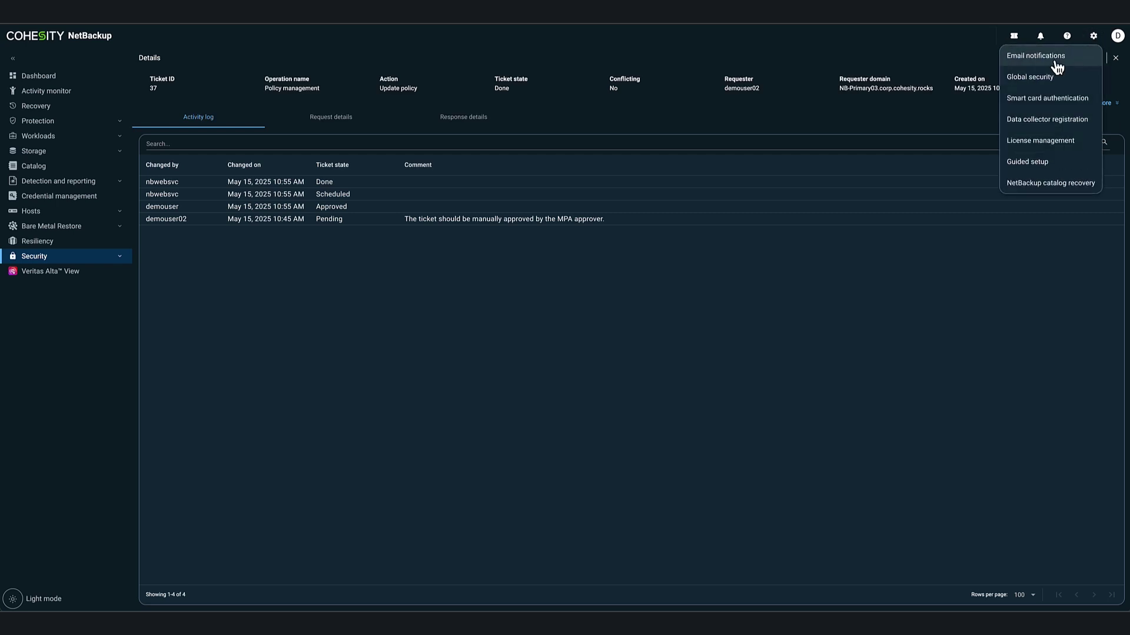
pyautogui.click(1042, 77)
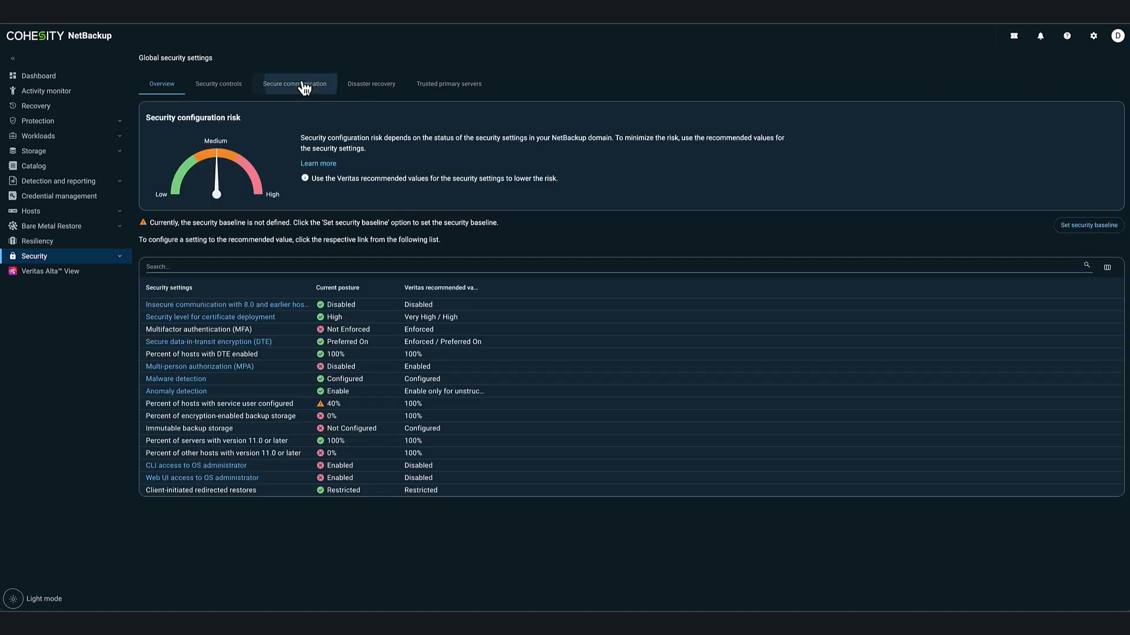
pyautogui.click(302, 85)
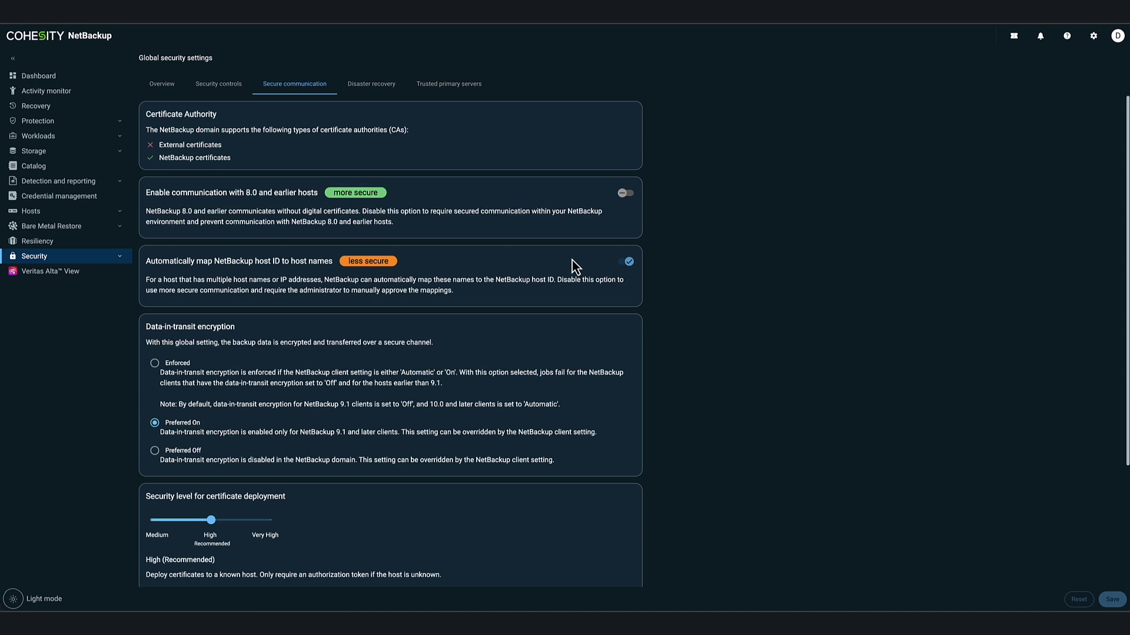
pyautogui.click(628, 263)
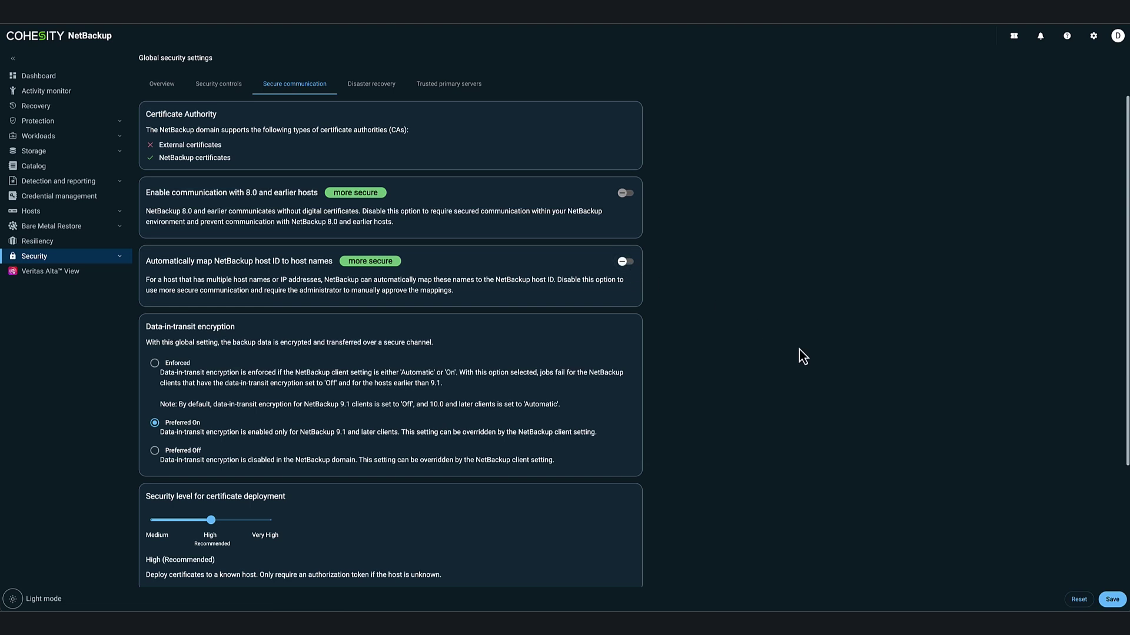
# Step: Save the Secure communication change, verifying it with the pasted one-time password
pyautogui.click(1110, 601)
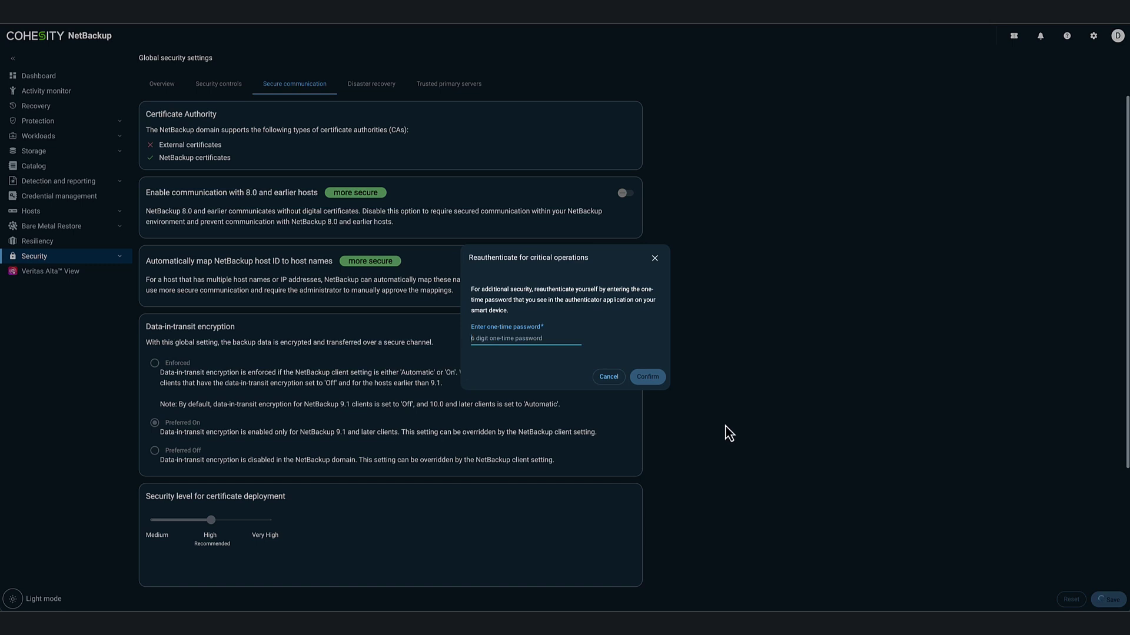
pyautogui.press('Tab')
pyautogui.click(540, 341)
pyautogui.hotkey('ctrl', 'v')
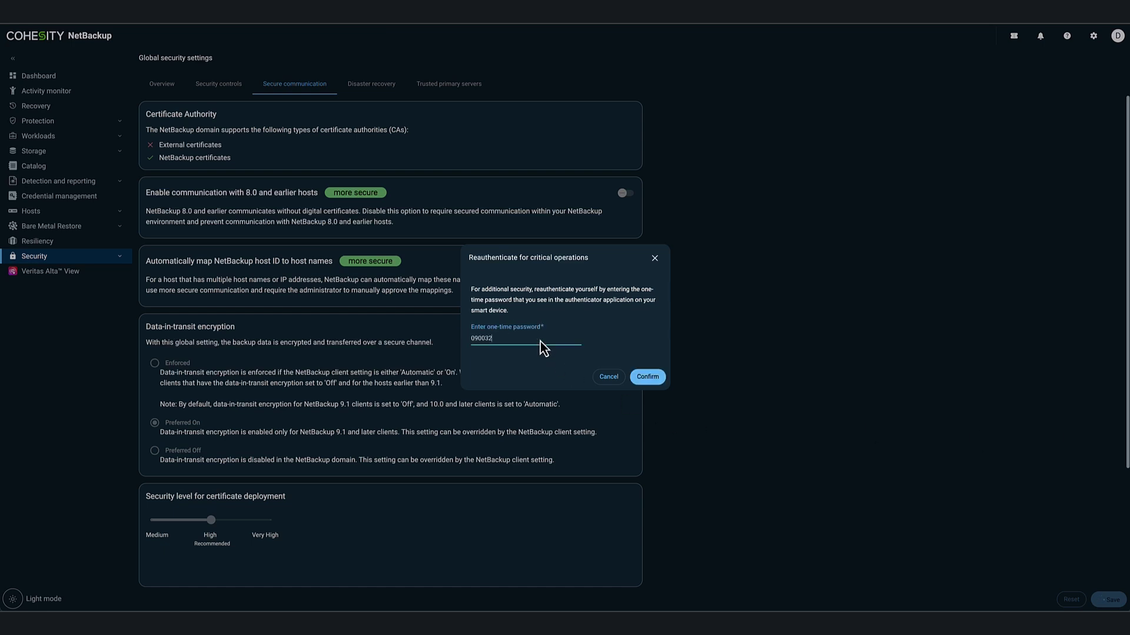
pyautogui.click(647, 378)
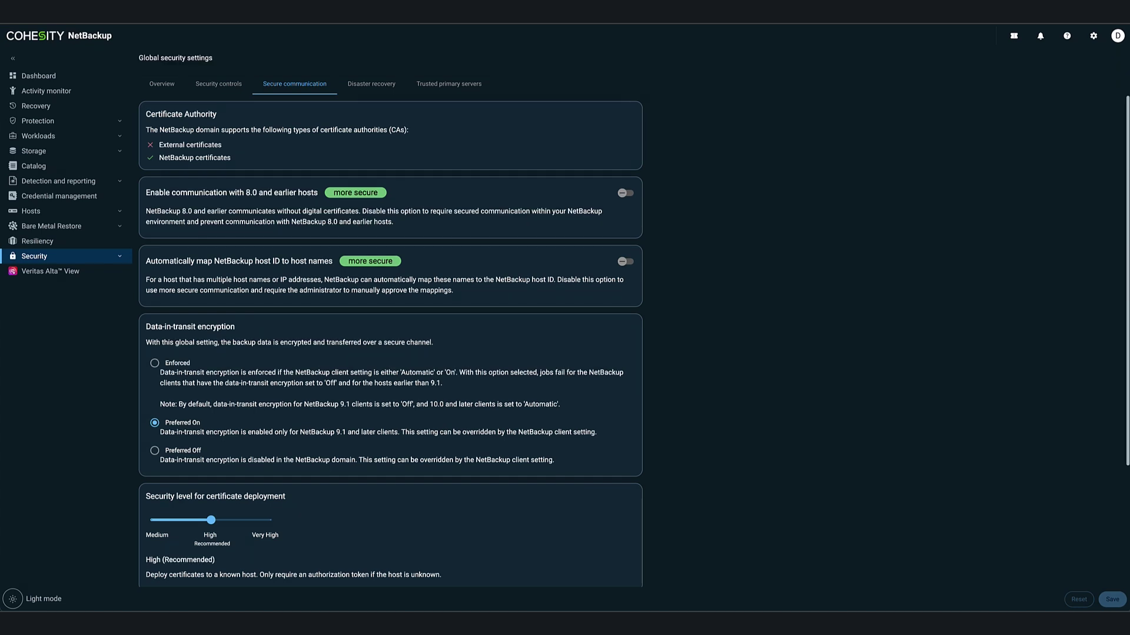
# Step: Attempt the Disaster recovery security settings, which denies access and returns to the sign-in page
pyautogui.click(377, 89)
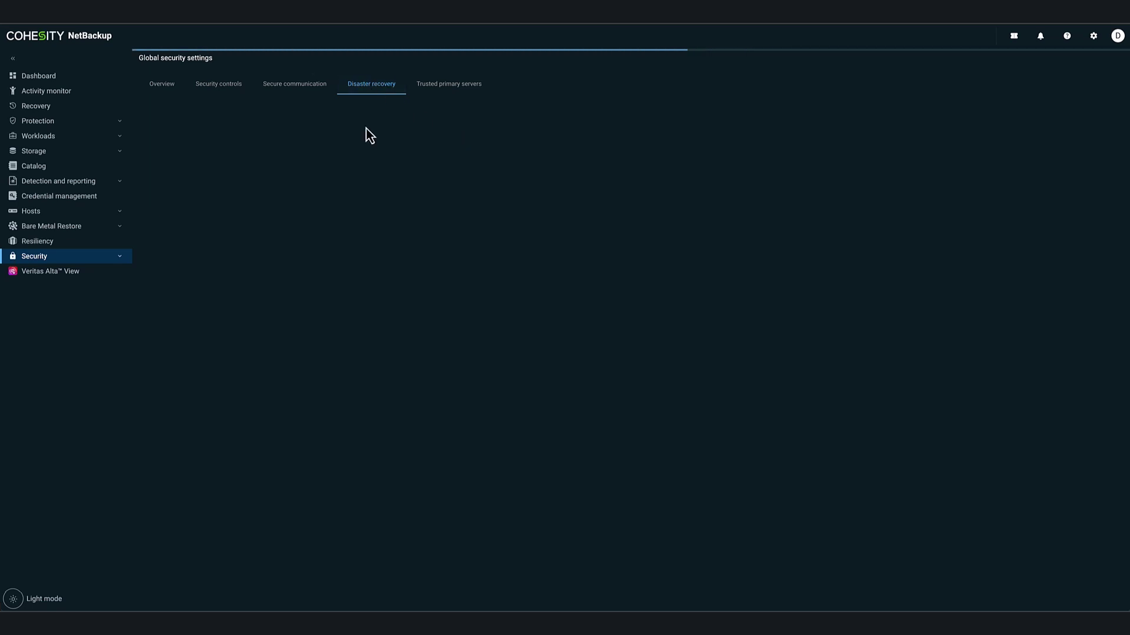
pyautogui.click(92, 203)
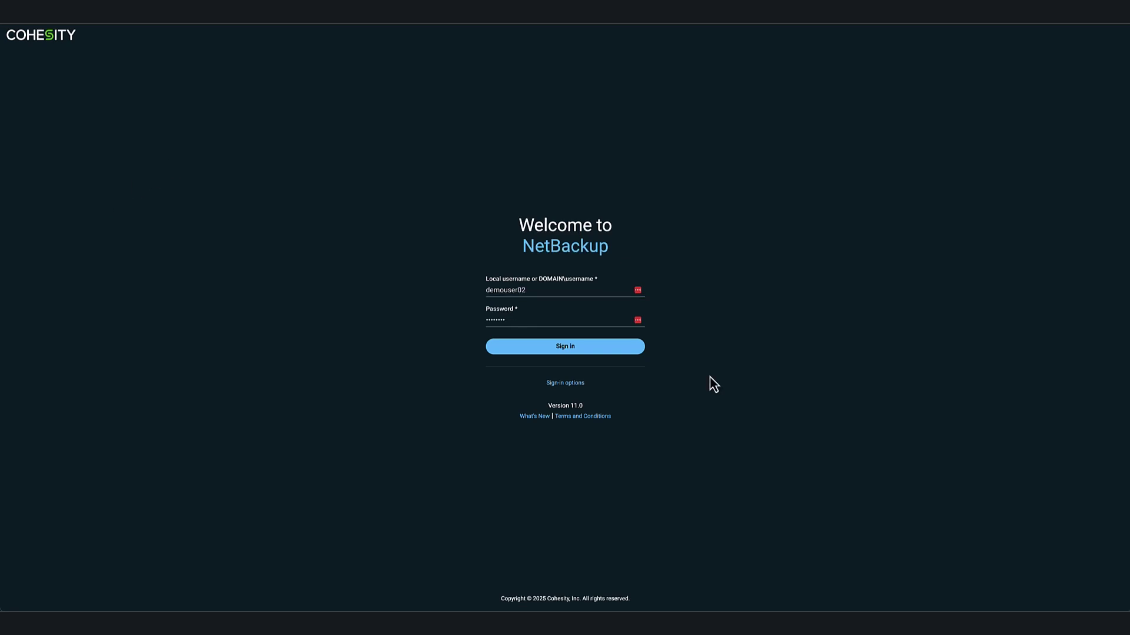
# Step: Sign in as the second user, autofilling and confirming the one-time password from saved entries
pyautogui.click(605, 349)
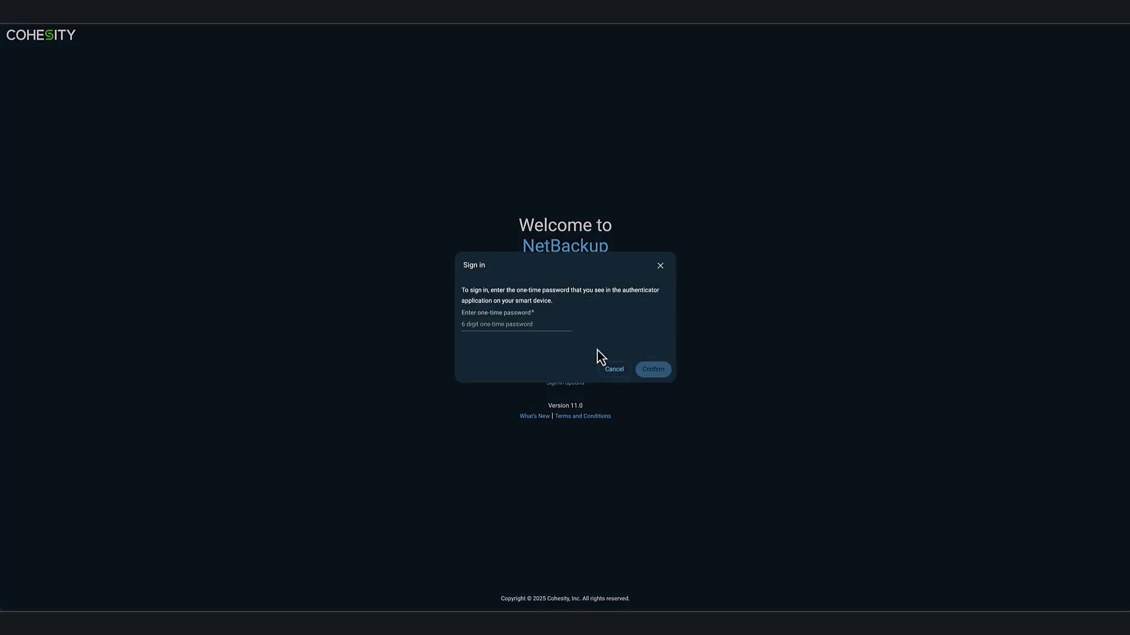
pyautogui.click(564, 325)
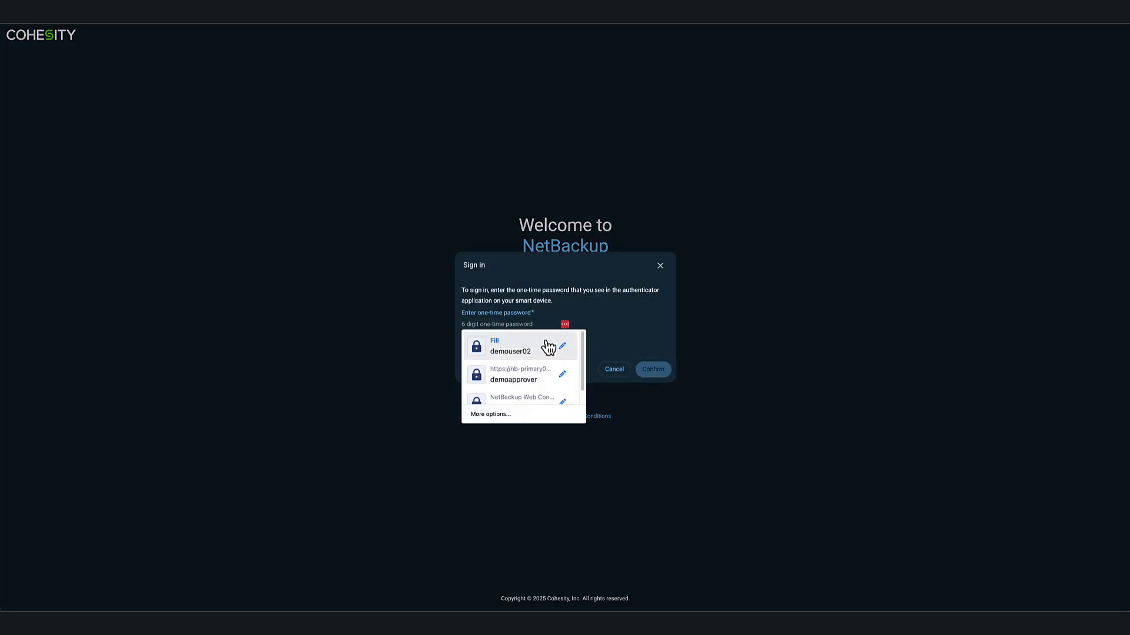
pyautogui.click(549, 345)
pyautogui.click(663, 374)
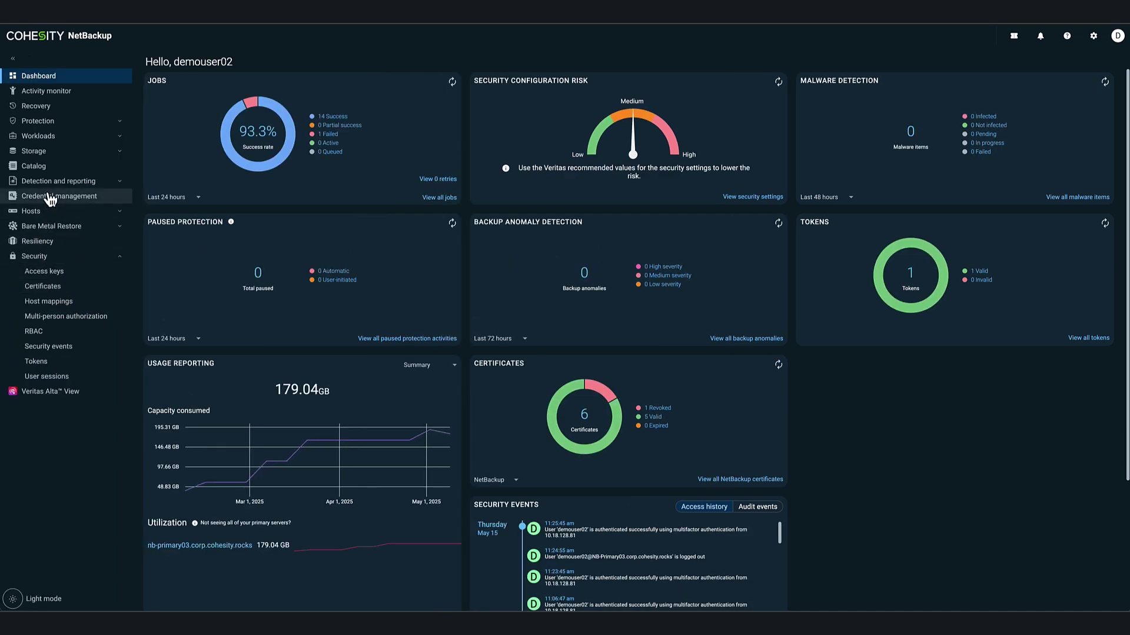
# Step: Show Anomaly detection's System anomalies list, led by the possible session hijack entry
pyautogui.click(50, 184)
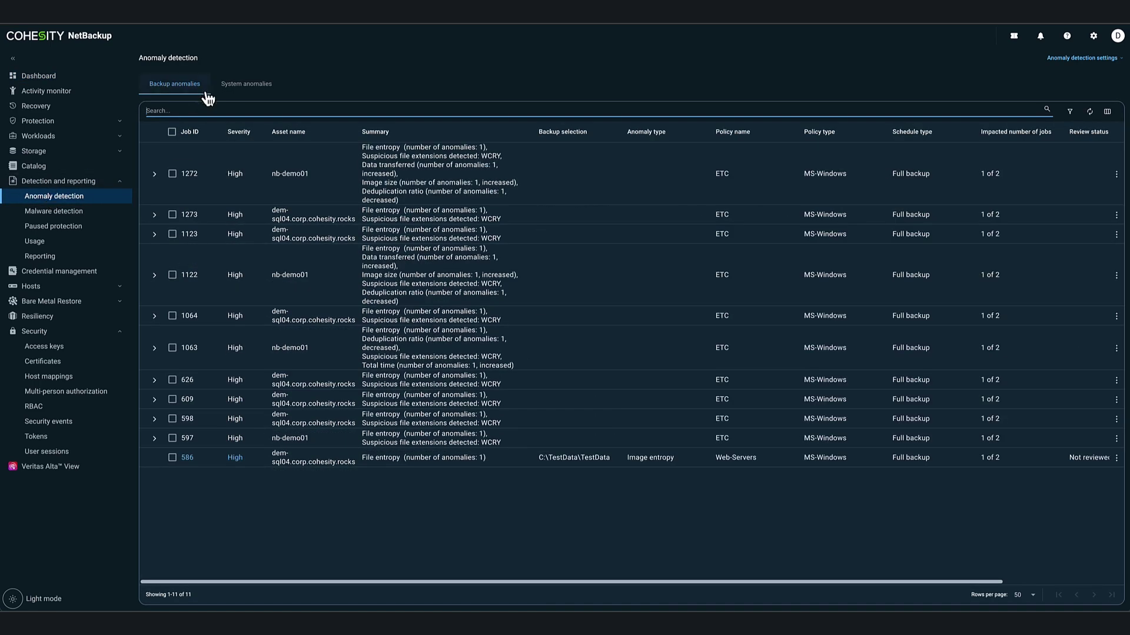
pyautogui.click(240, 88)
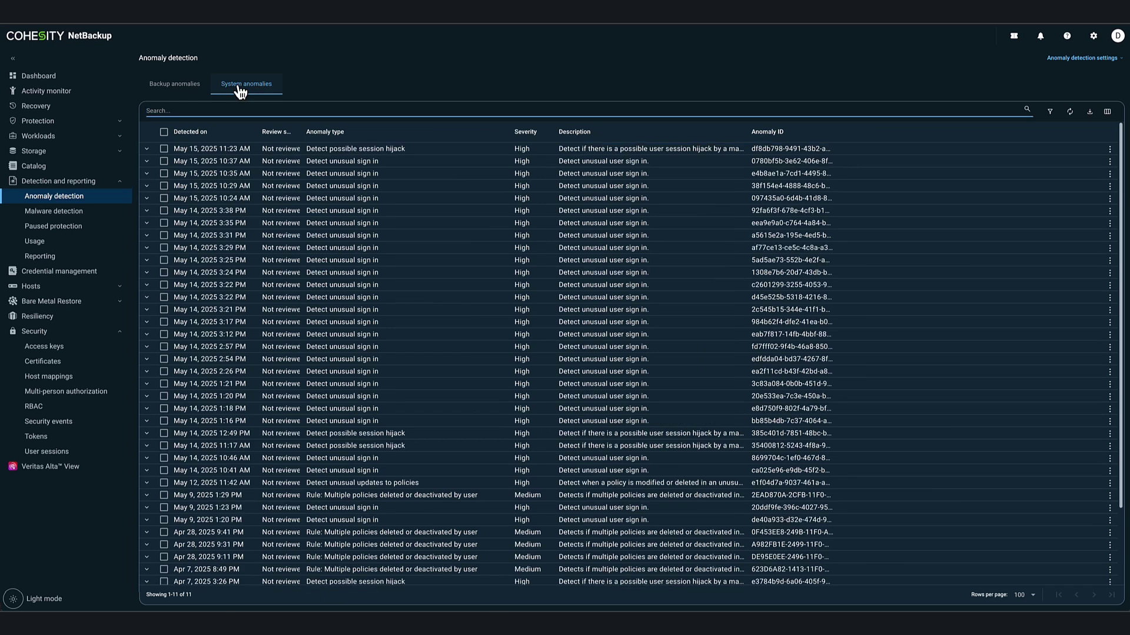